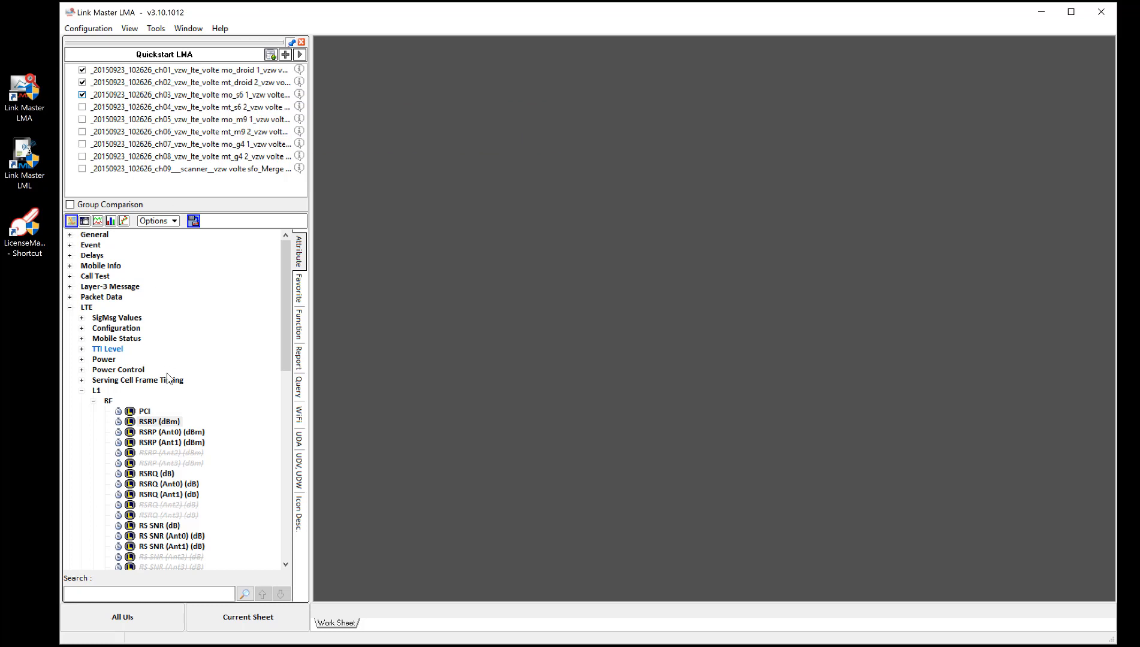
# Create a Statistics Chart of the LTE L1 RF parameter RSRP (dBm) for the three checked measurement files.
pyautogui.click(159, 422)
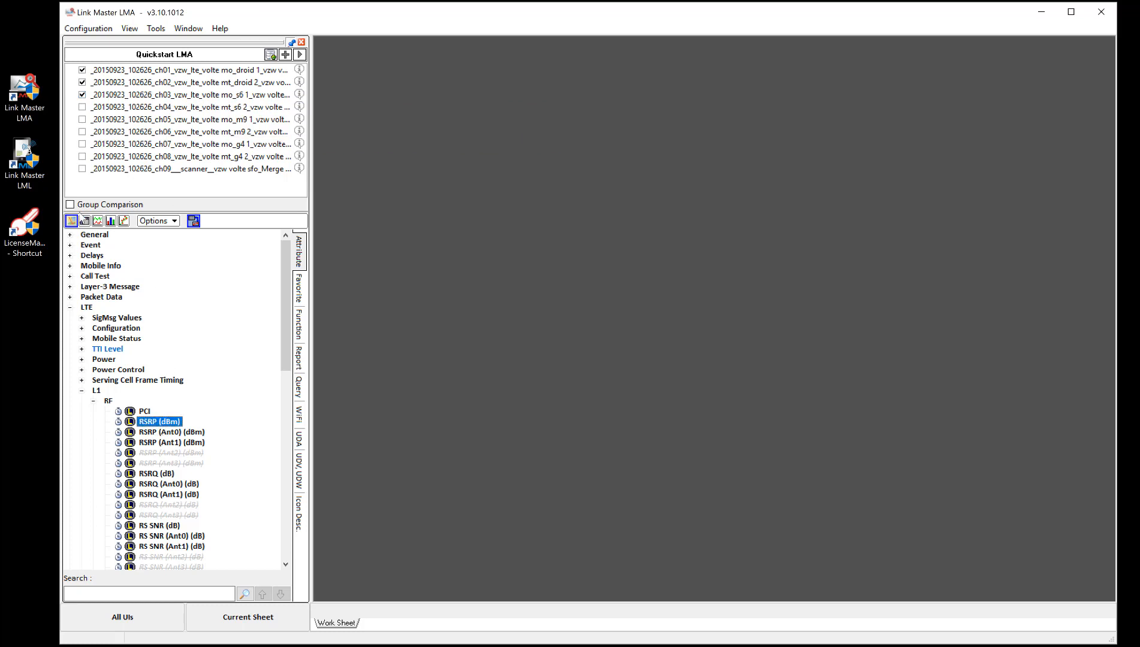
pyautogui.rightClick(155, 424)
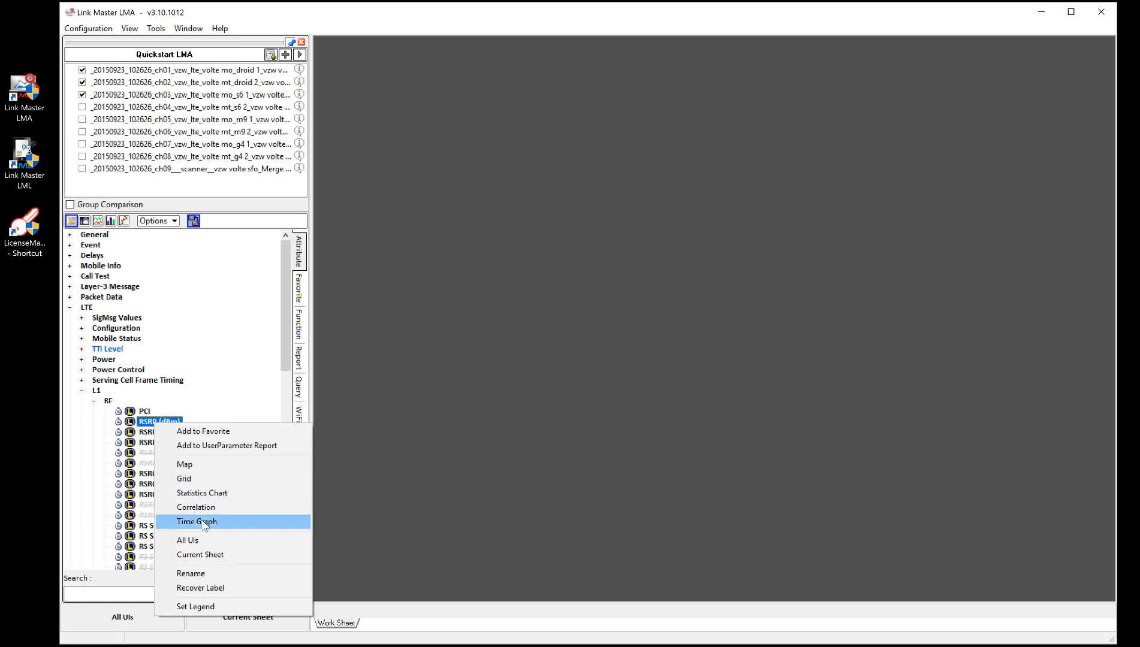
pyautogui.click(210, 493)
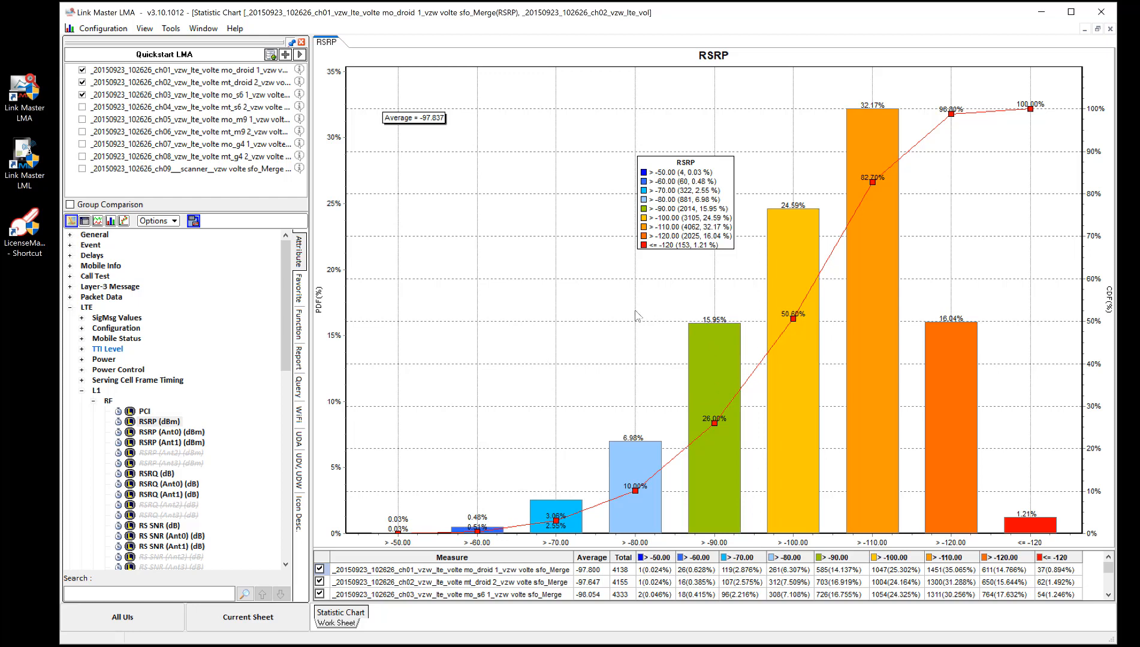
# Move the RSRP legend clear of the bars and try sorting it by percentage, restoring the default order.
pyautogui.moveTo(671, 211); pyautogui.dragTo(483, 233)
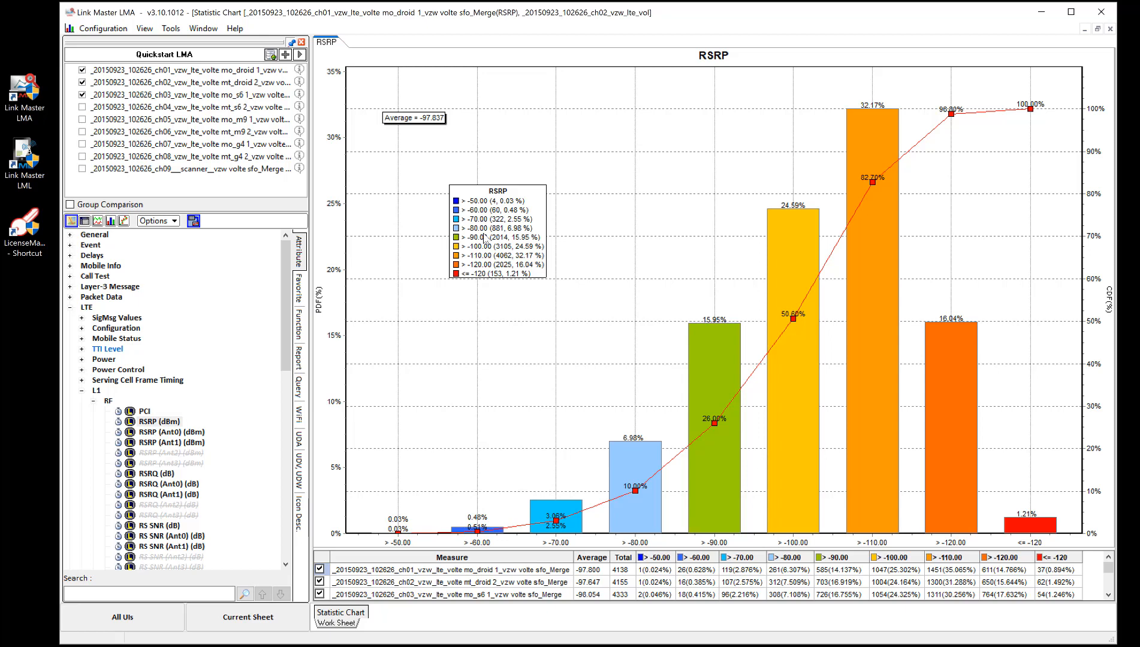
pyautogui.rightClick(485, 237)
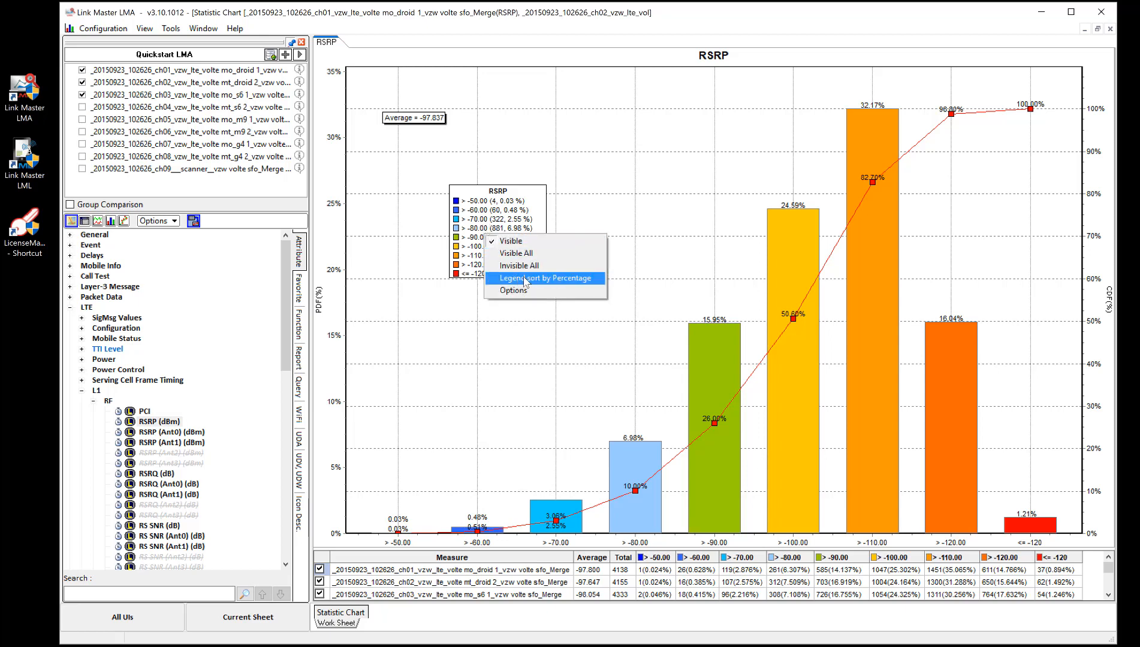
pyautogui.click(556, 279)
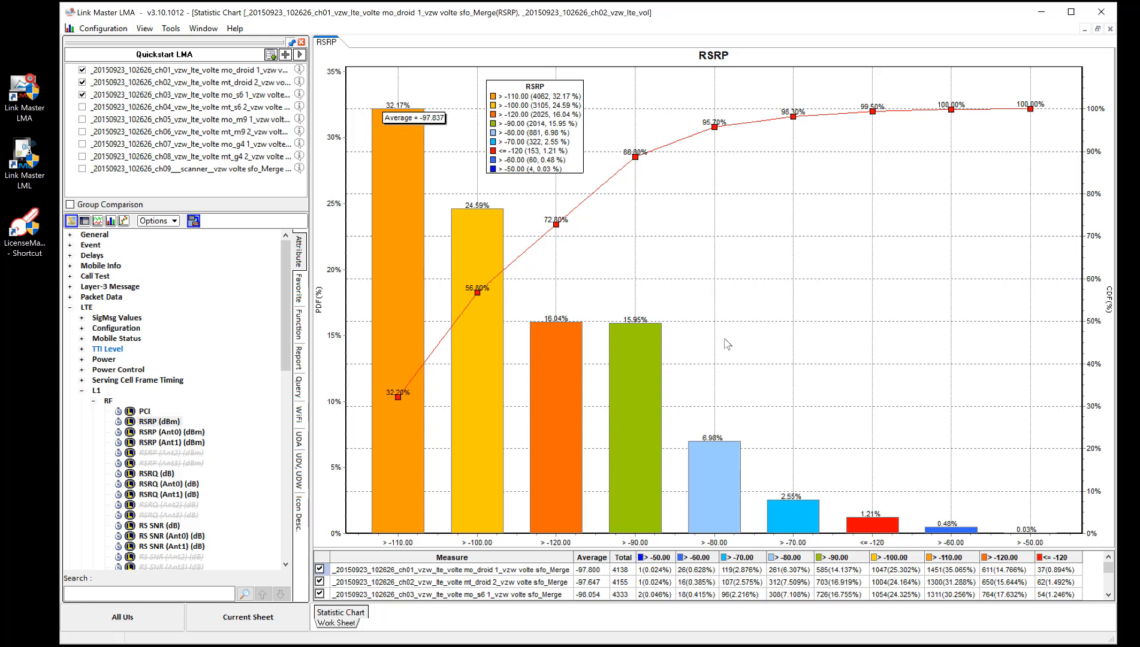
pyautogui.rightClick(530, 128)
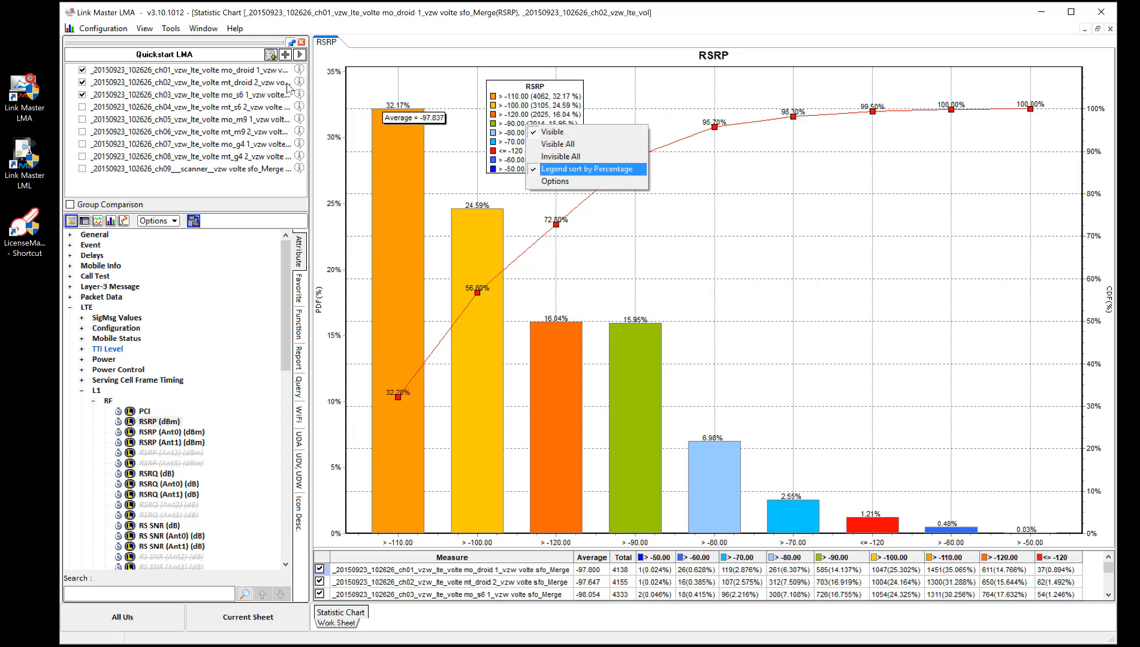
pyautogui.click(574, 169)
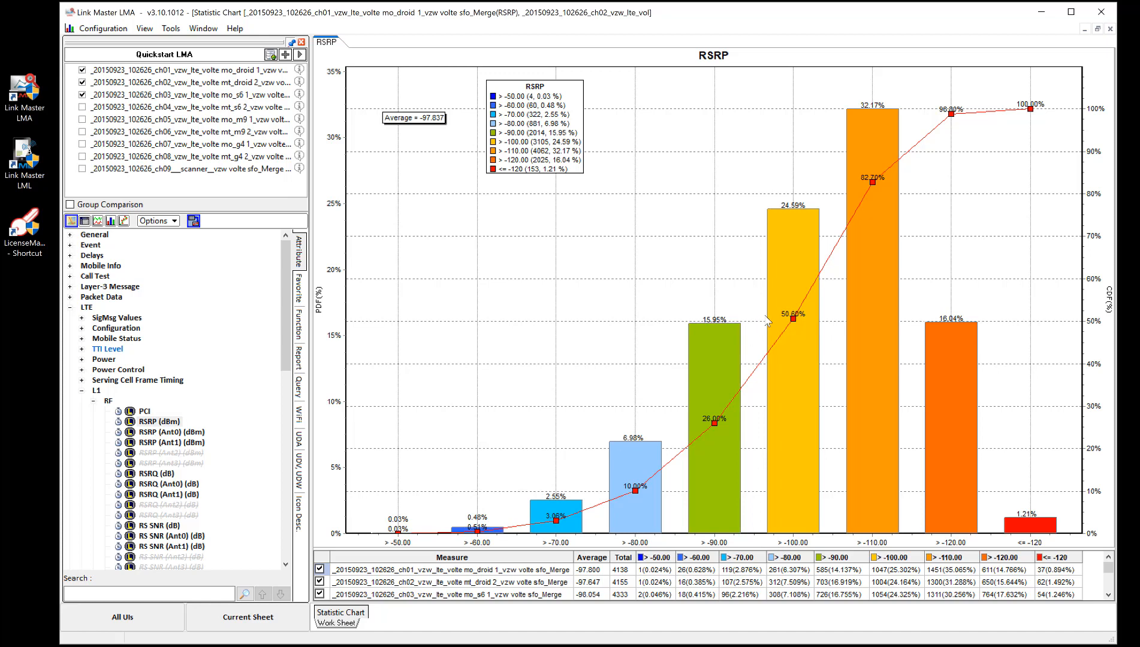
# Try the 3D view on the RSRP chart and return it to the flat view.
pyautogui.rightClick(498, 262)
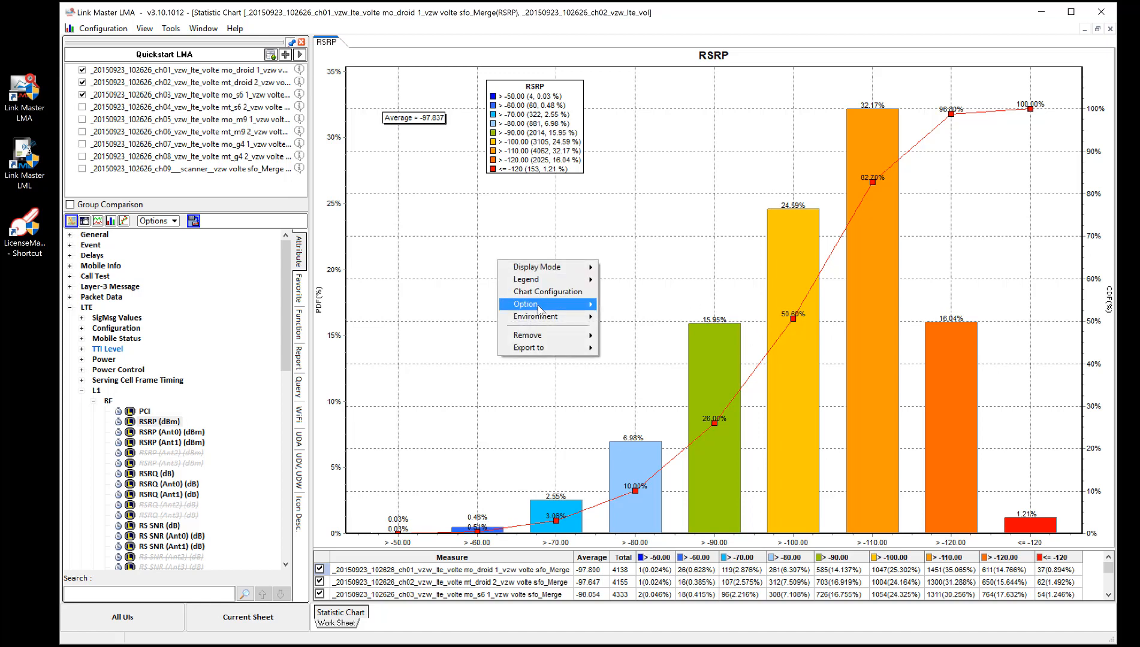
pyautogui.moveTo(539, 317)
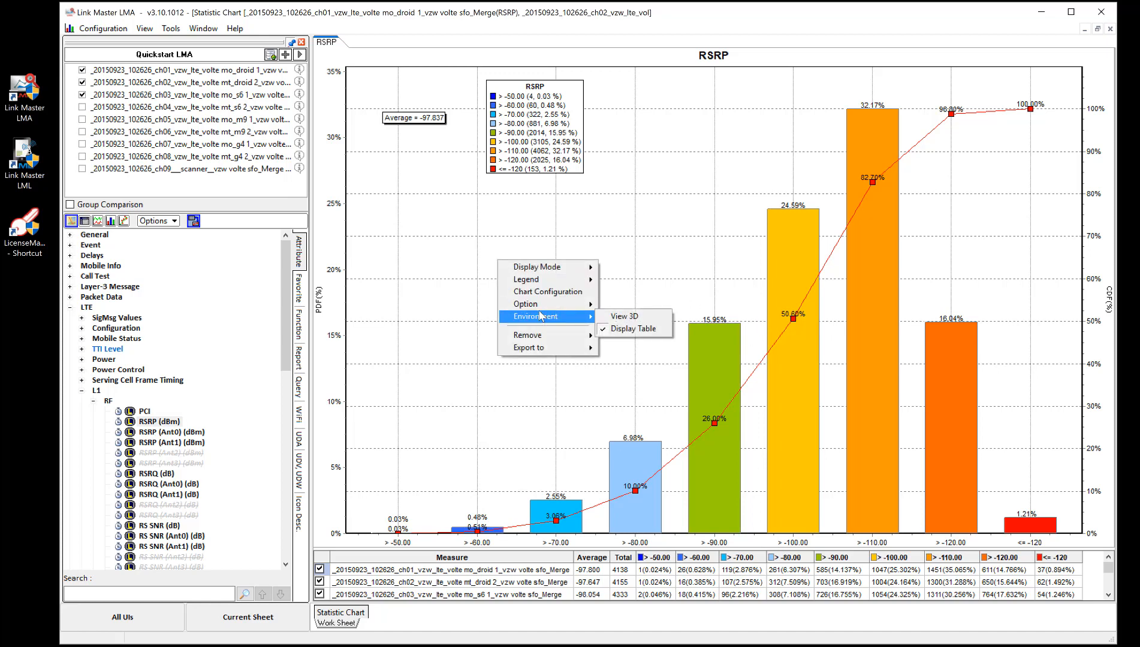
pyautogui.click(623, 317)
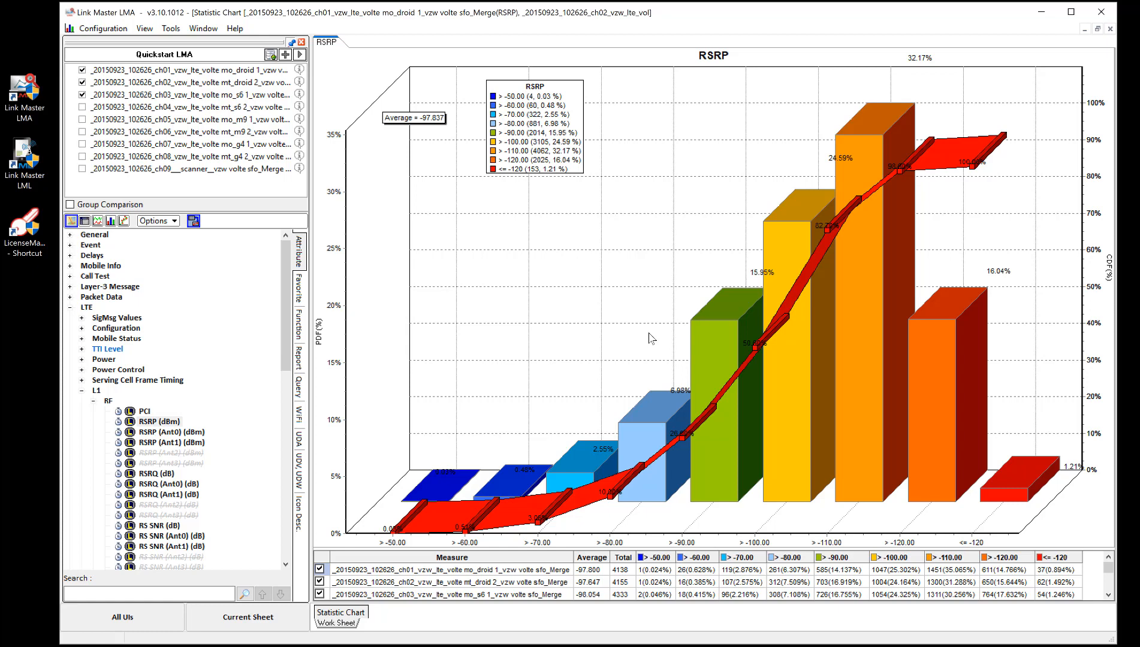
pyautogui.rightClick(557, 270)
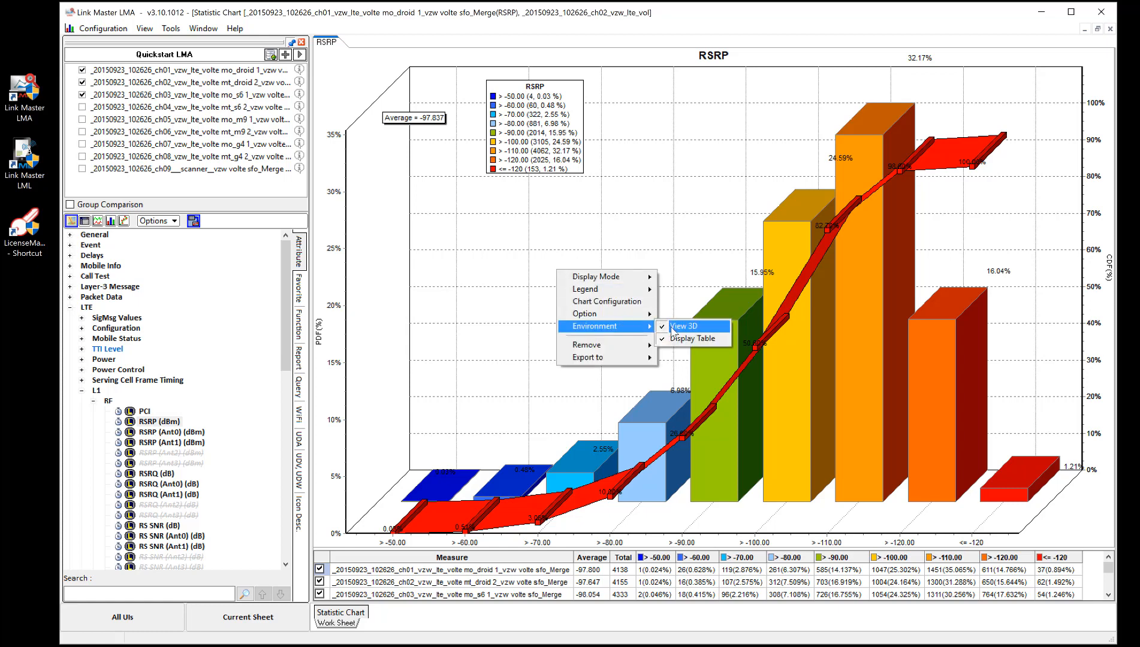
pyautogui.click(673, 327)
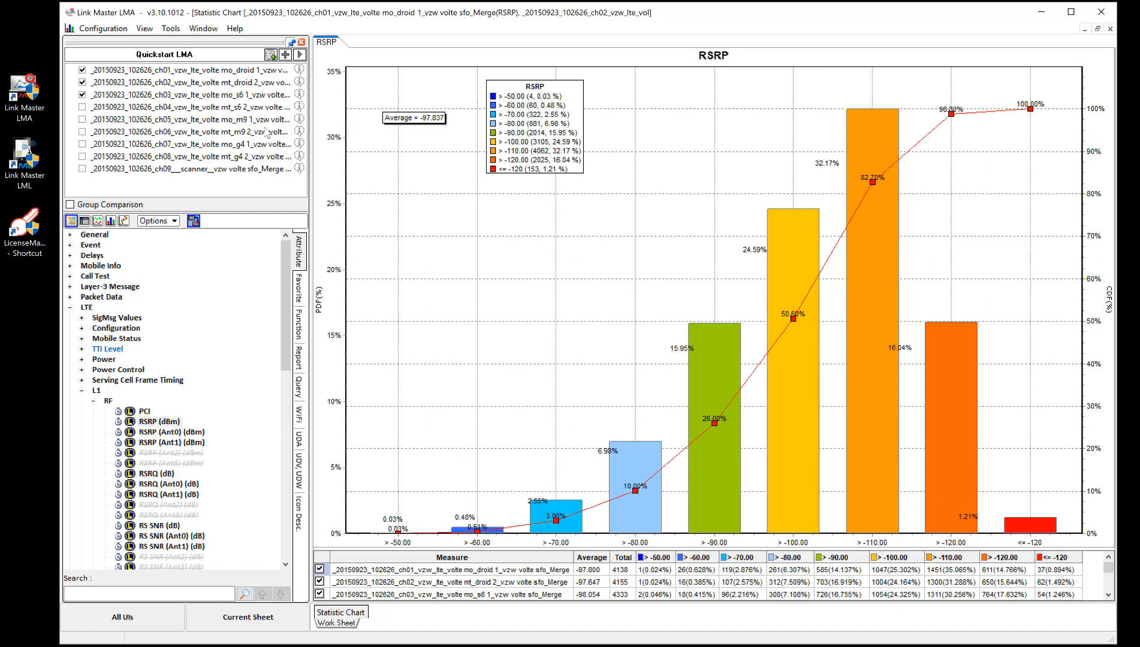
# Show the 100% - CDF curve and move the legend into the empty area below the average label.
pyautogui.rightClick(530, 254)
pyautogui.moveTo(578, 299)
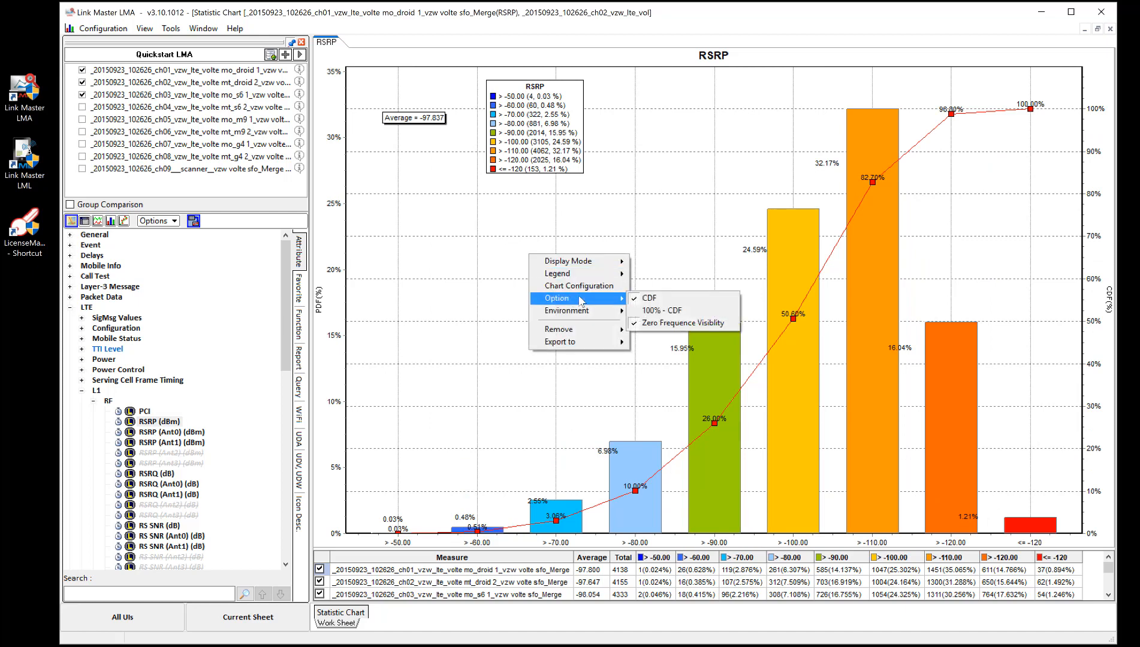
pyautogui.click(685, 314)
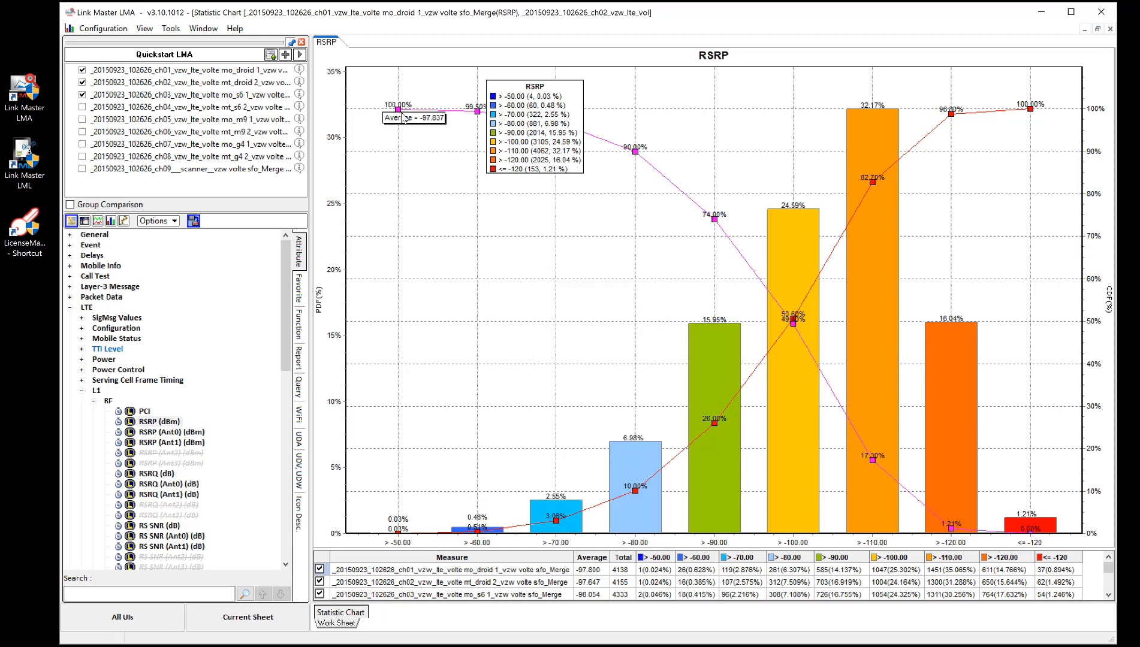
pyautogui.moveTo(520, 116); pyautogui.dragTo(430, 222)
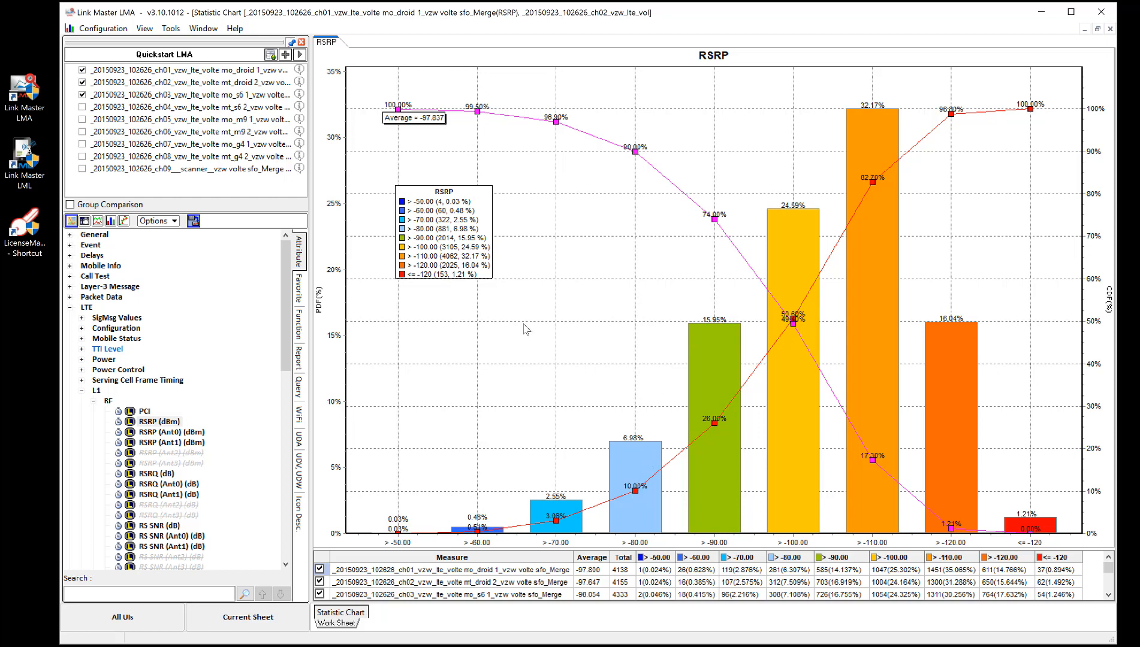
# Hide the 100% - CDF curve from the RSRP chart.
pyautogui.rightClick(543, 296)
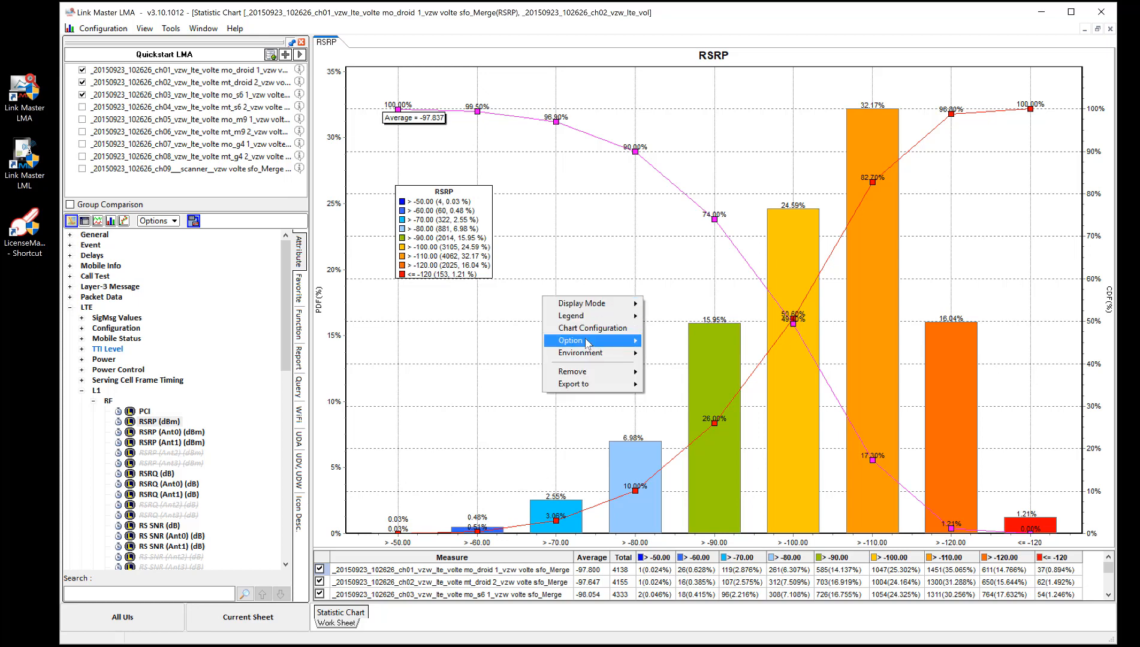
pyautogui.moveTo(622, 341)
pyautogui.click(667, 353)
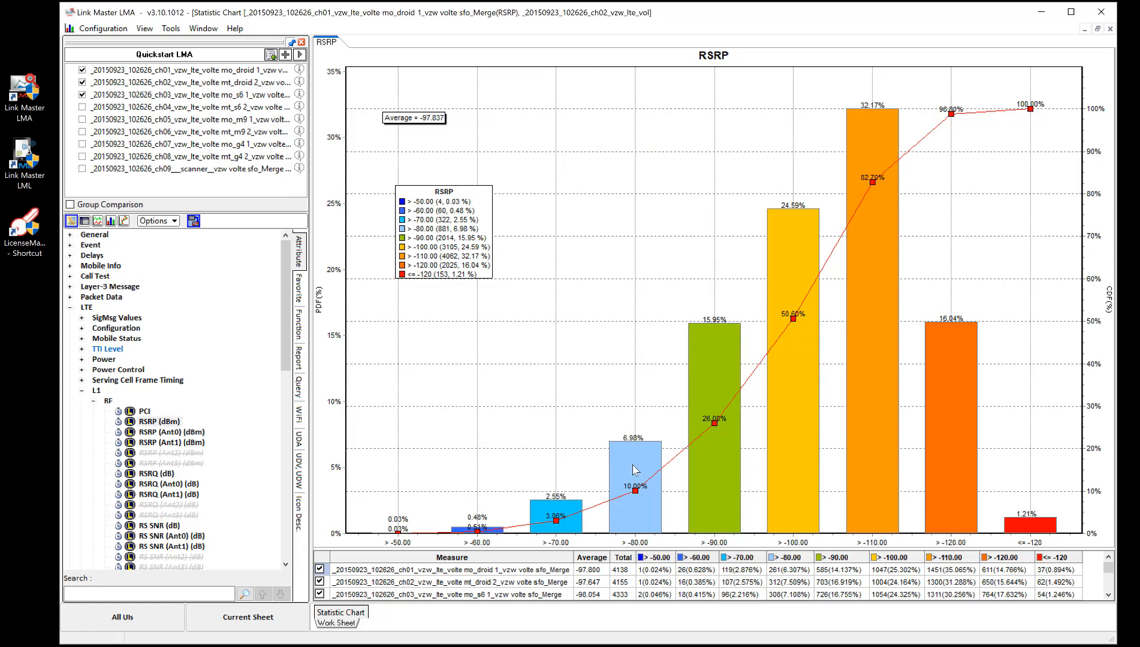
# Enlarge the statistics table to fit the Total row and limit the chart to the ch02 mt_droid 2 measurement.
pyautogui.moveTo(677, 549); pyautogui.dragTo(673, 465)
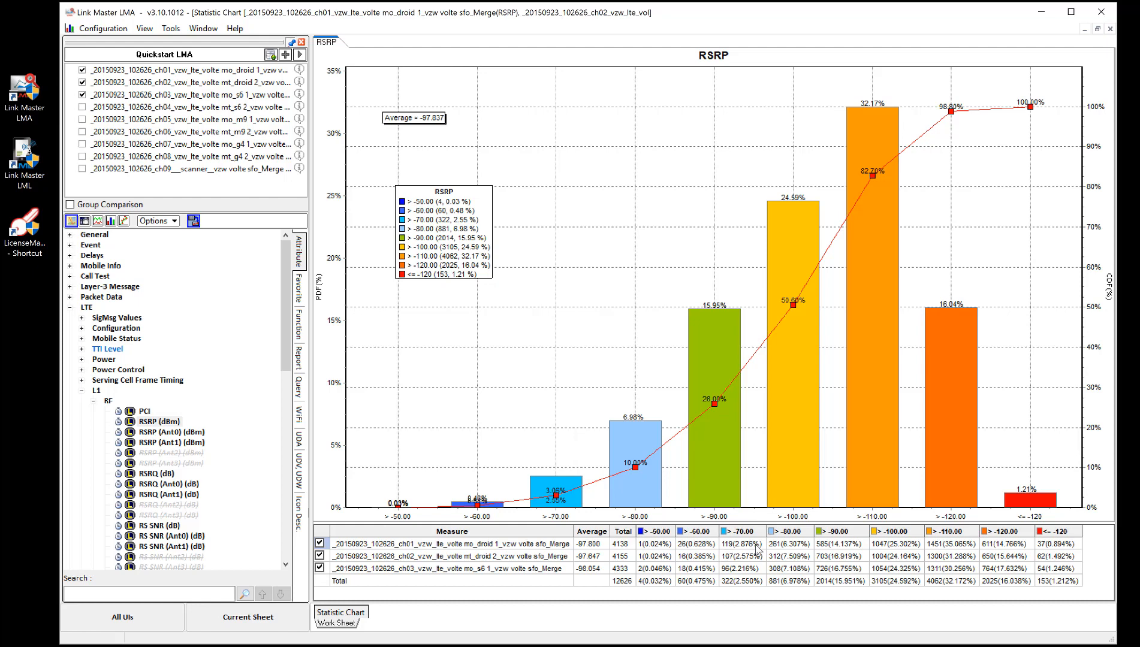
pyautogui.click(319, 543)
pyautogui.click(320, 556)
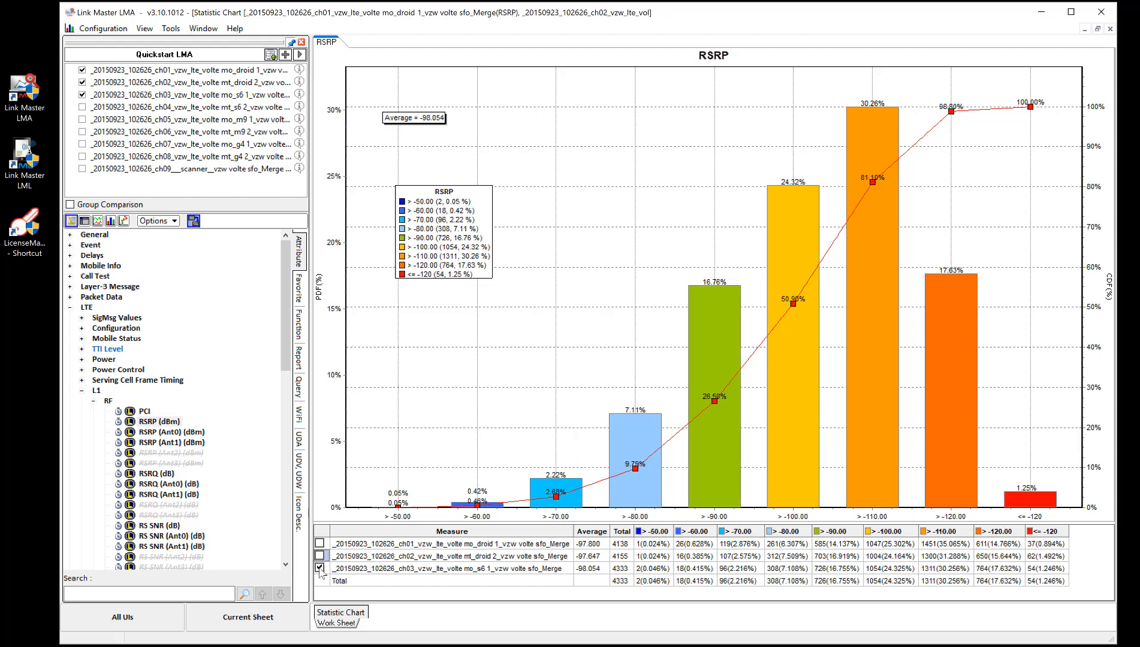
pyautogui.click(319, 568)
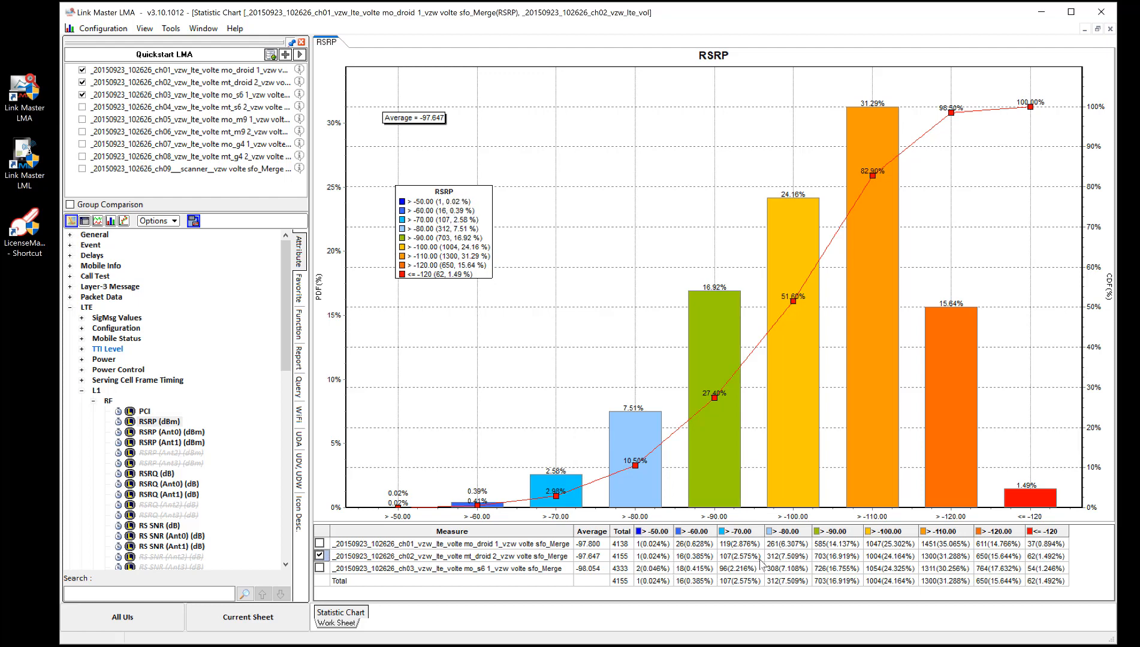
# Include the ch01 mo_droid 1 and ch03 mo_s6 1 measurements in the chart again.
pyautogui.click(319, 544)
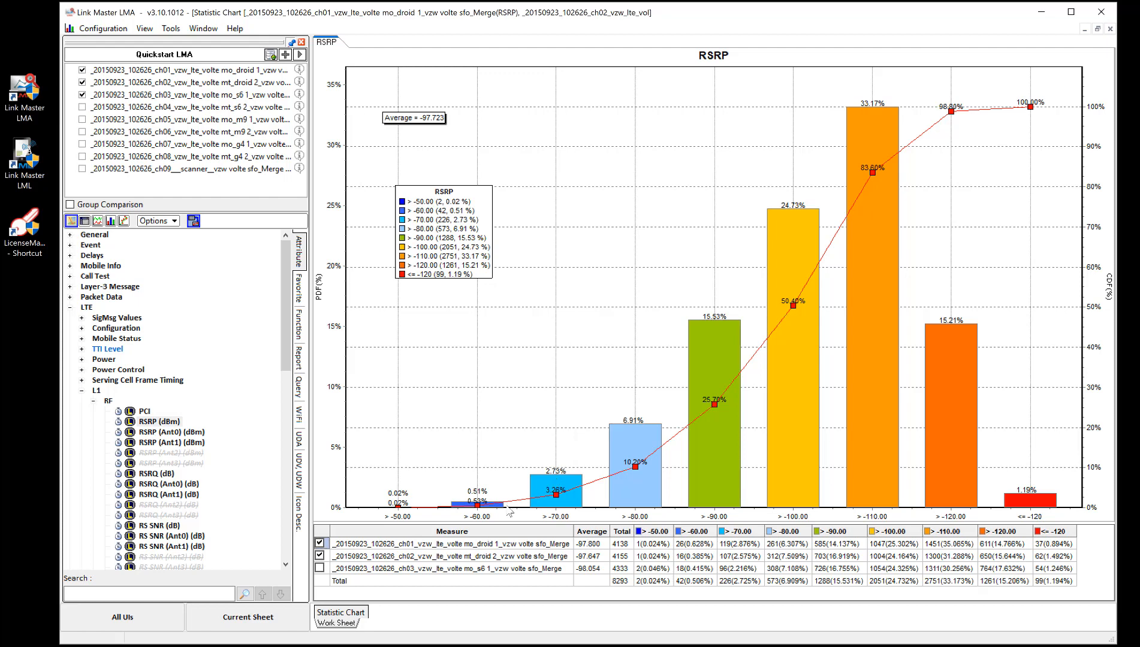
pyautogui.click(319, 568)
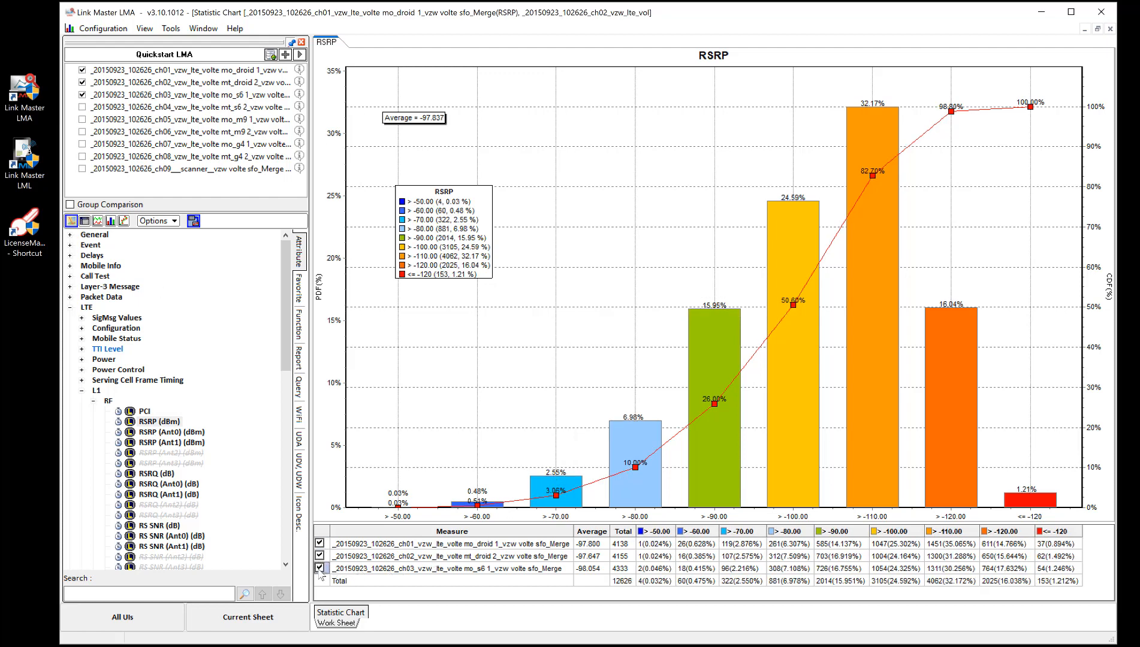
# Examine the export formats offered for the statistics chart and its table.
pyautogui.rightClick(648, 556)
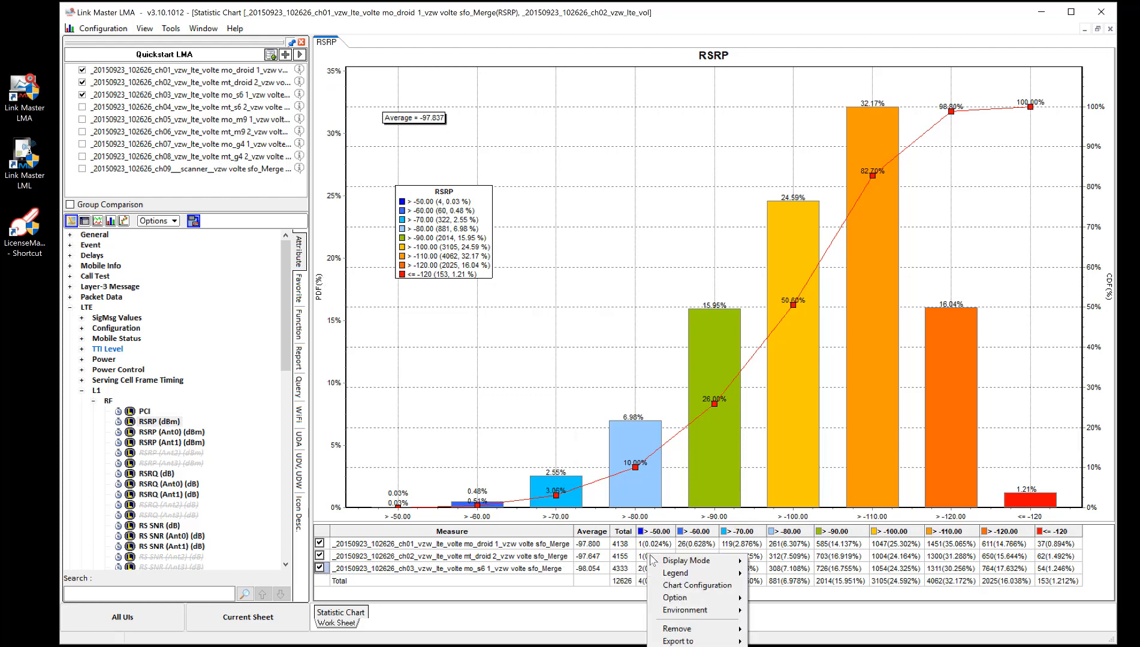
pyautogui.click(570, 524)
pyautogui.moveTo(569, 523); pyautogui.dragTo(288, 234)
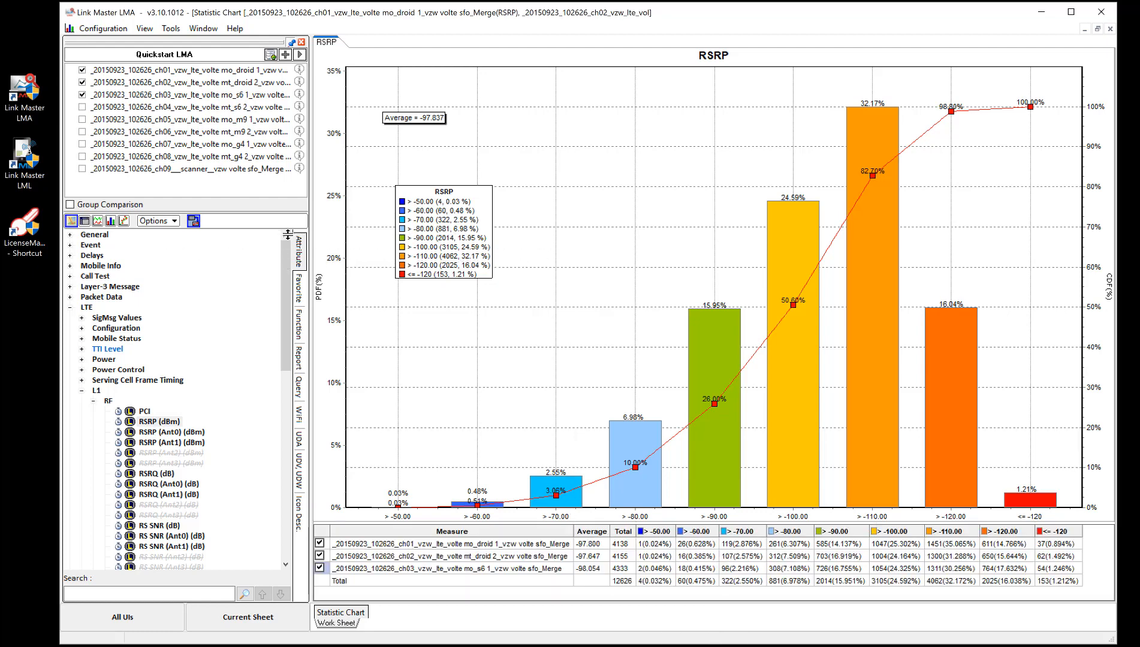
pyautogui.rightClick(555, 541)
pyautogui.moveTo(606, 630)
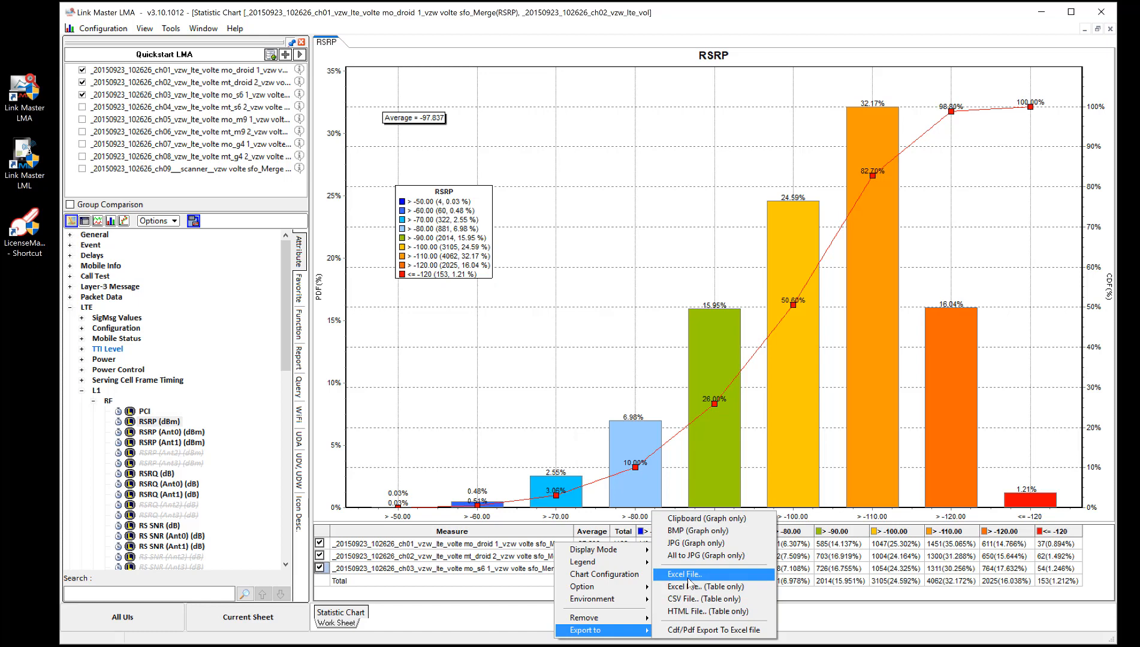
pyautogui.click(629, 383)
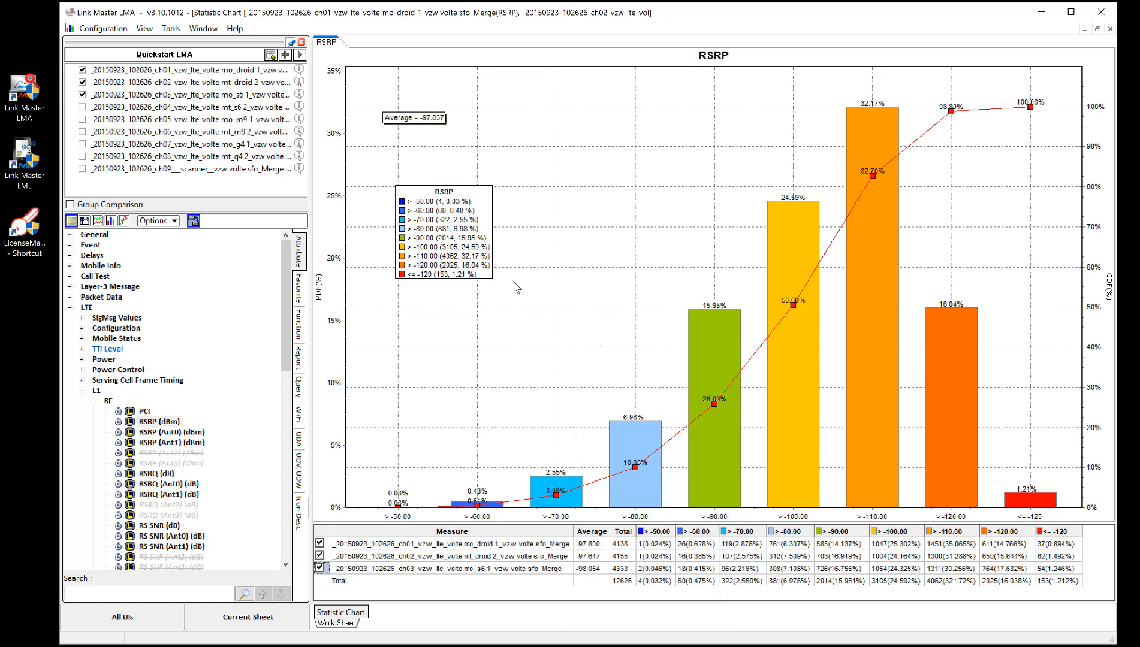
# Hide all RSRP ranges in the legend and show only > -50.00, > -60.00 and > -70.00.
pyautogui.rightClick(439, 246)
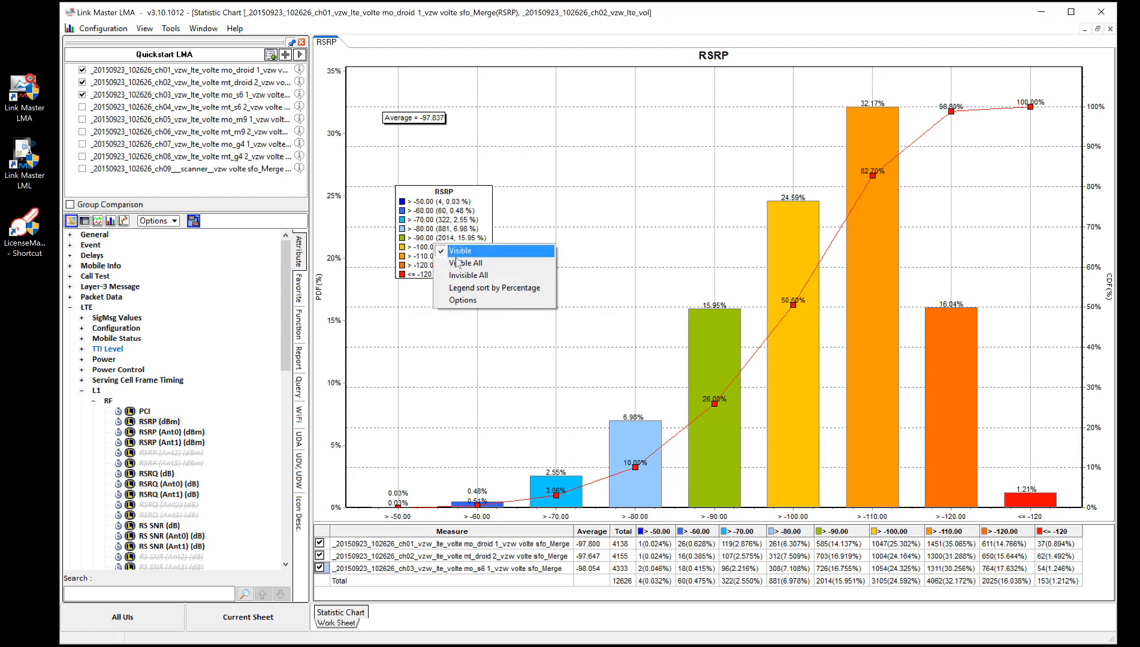
pyautogui.click(467, 275)
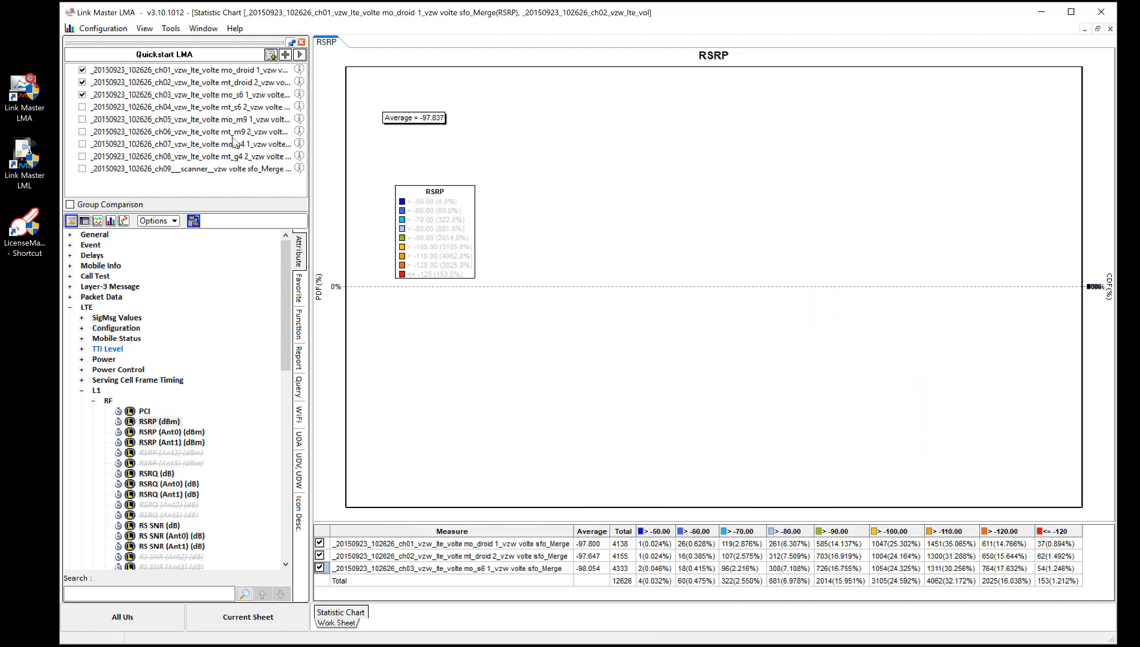
pyautogui.rightClick(429, 201)
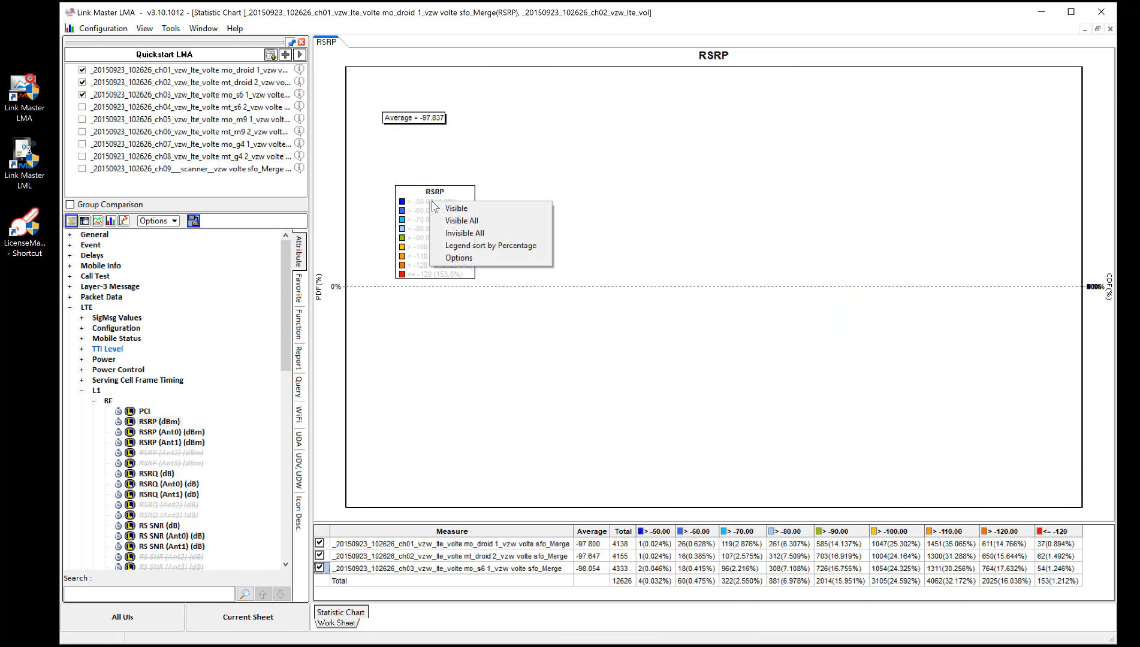
pyautogui.click(446, 207)
pyautogui.rightClick(430, 211)
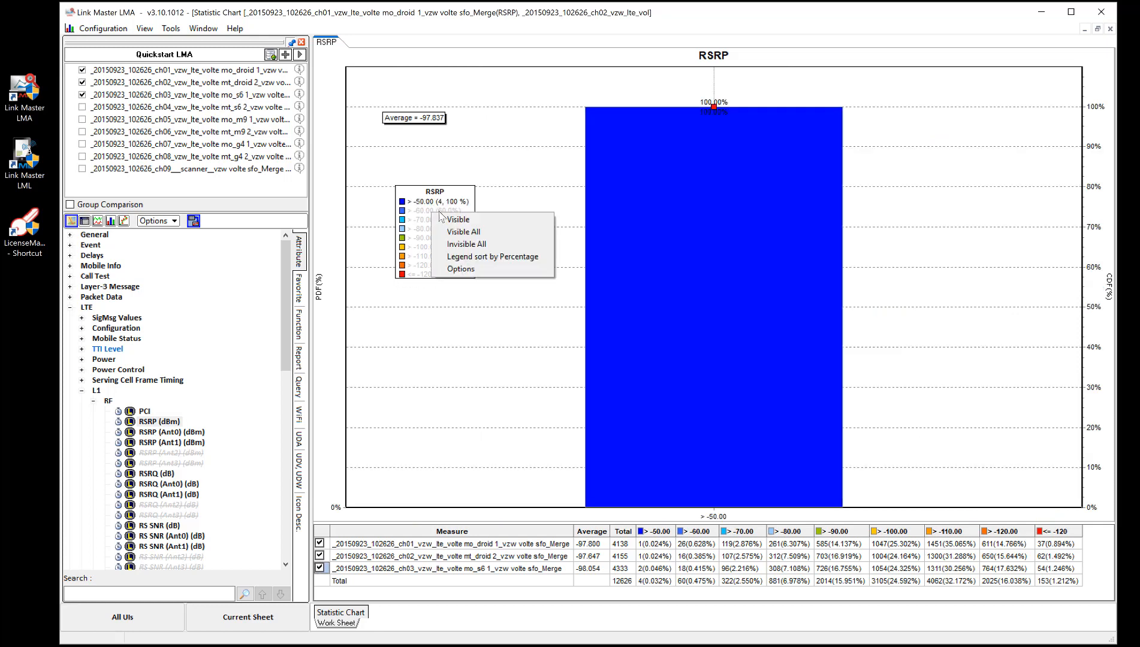
pyautogui.click(446, 218)
pyautogui.rightClick(441, 221)
pyautogui.click(459, 225)
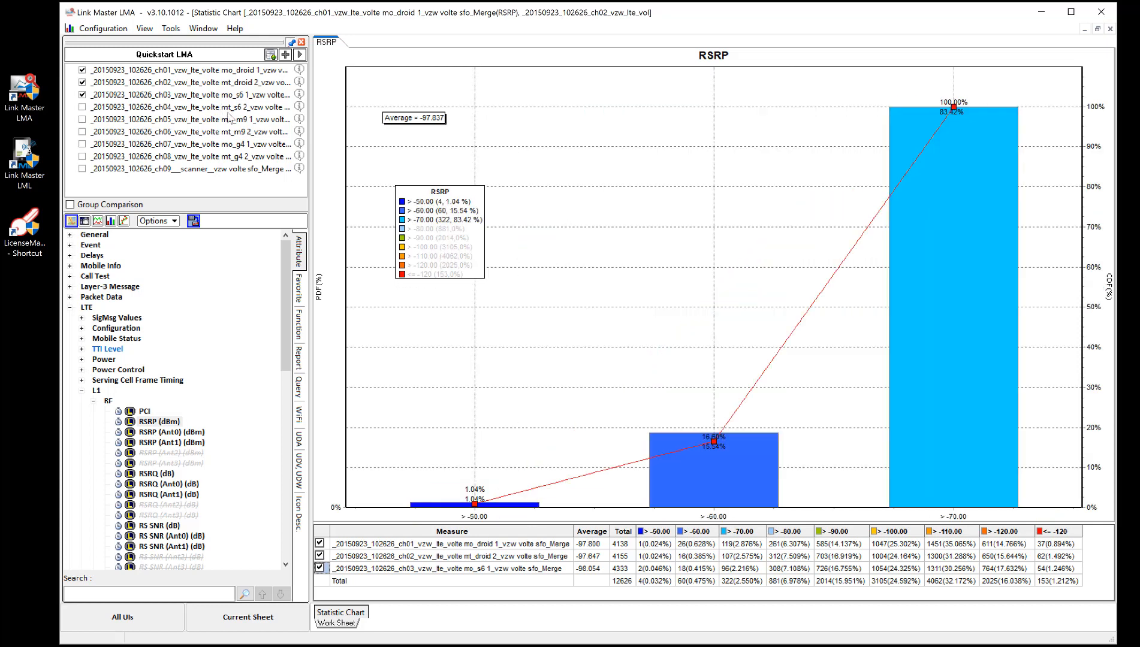
# Make all RSRP ranges visible again in the chart legend.
pyautogui.rightClick(440, 226)
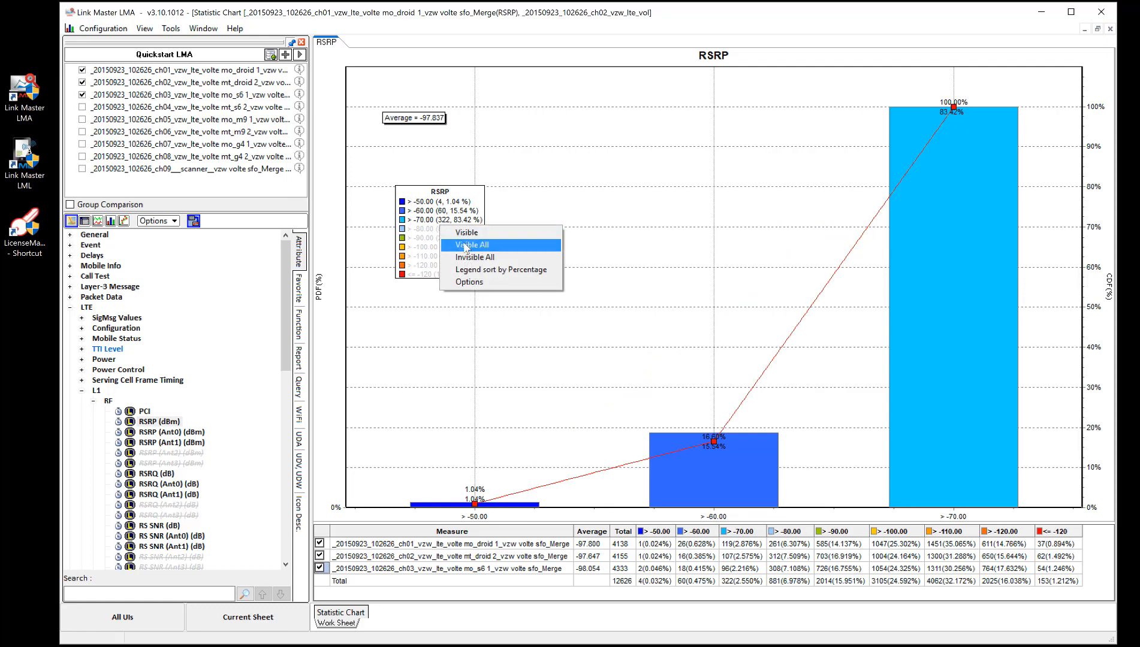
pyautogui.click(465, 245)
# Turn off View Frequency in the legend settings and apply the change.
pyautogui.rightClick(449, 237)
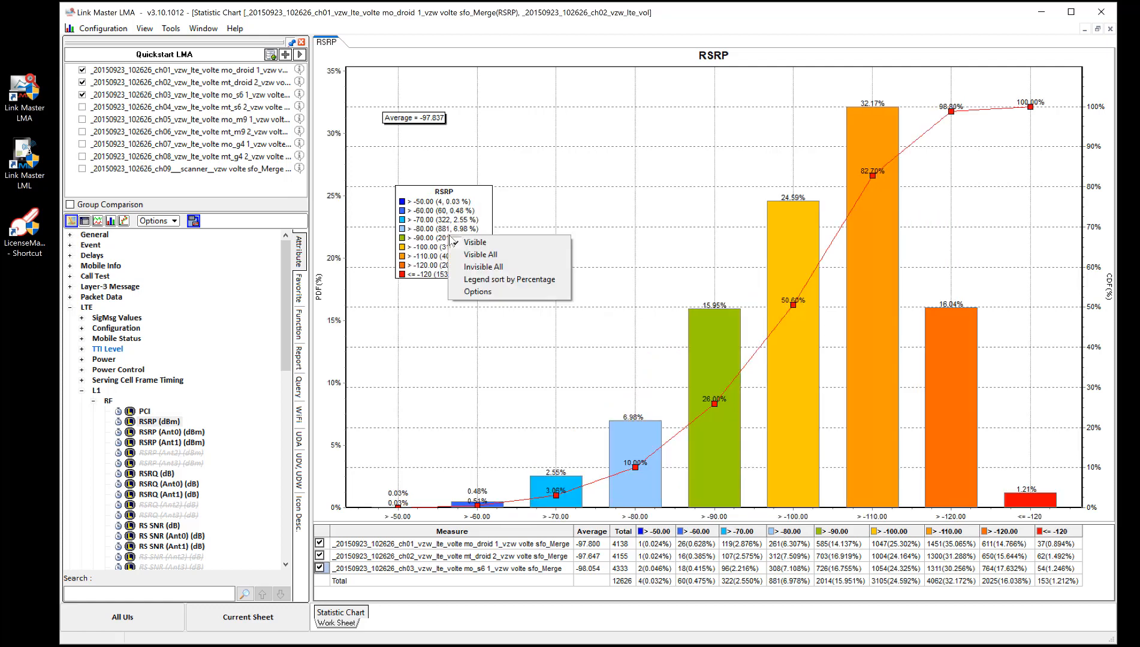
pyautogui.click(477, 293)
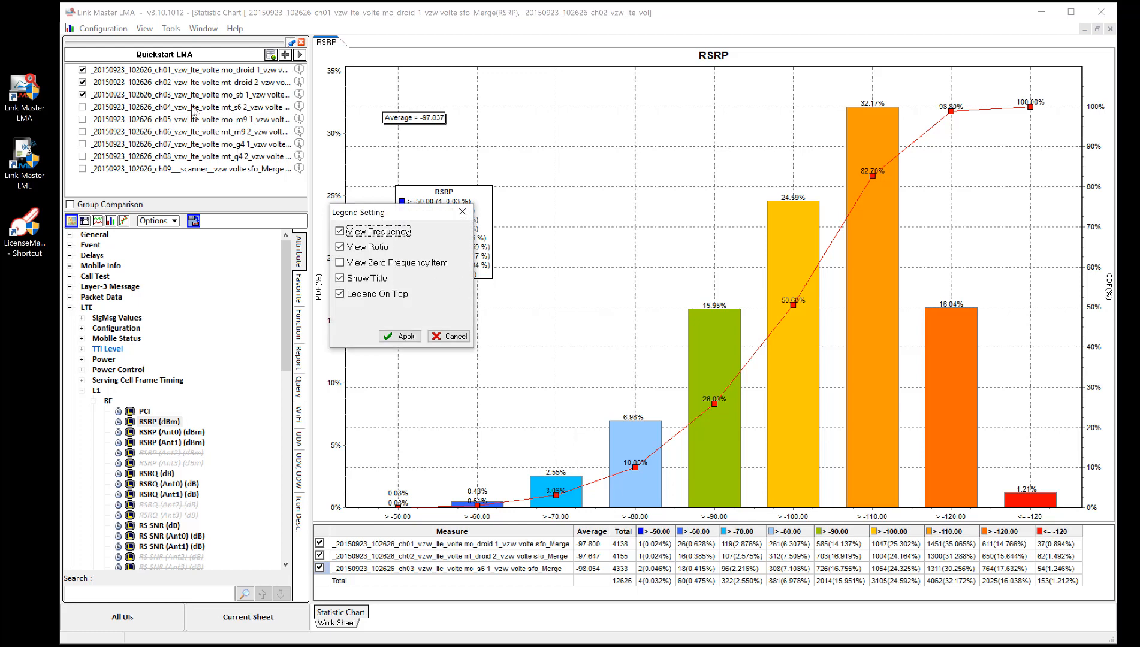
pyautogui.moveTo(371, 213); pyautogui.dragTo(564, 163)
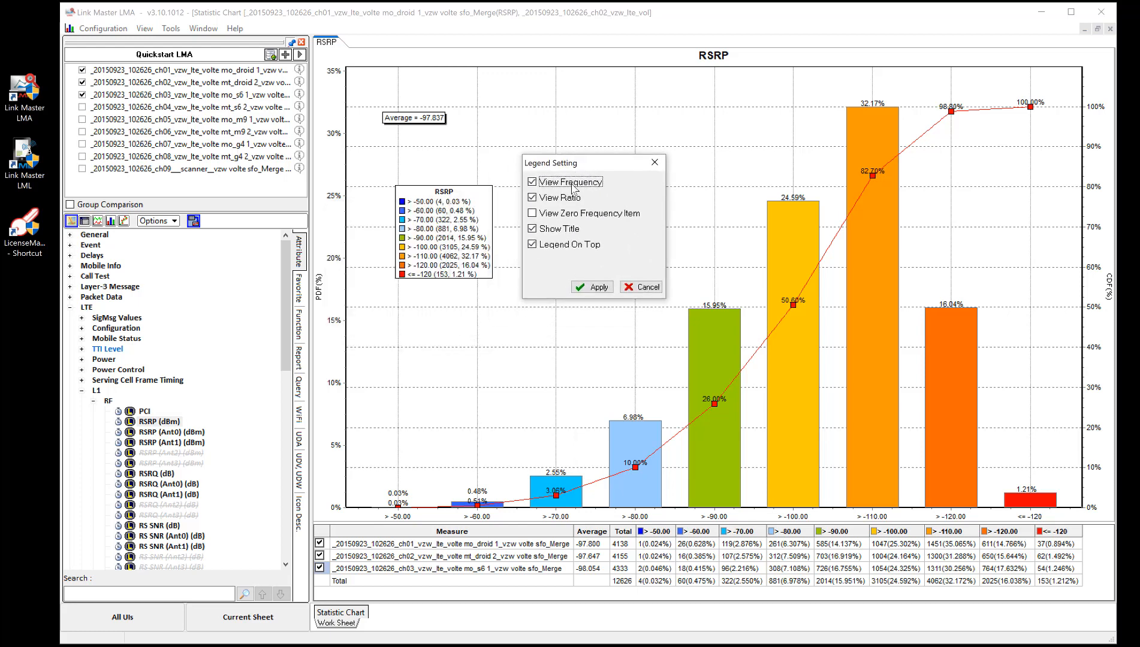
pyautogui.click(532, 182)
pyautogui.click(597, 287)
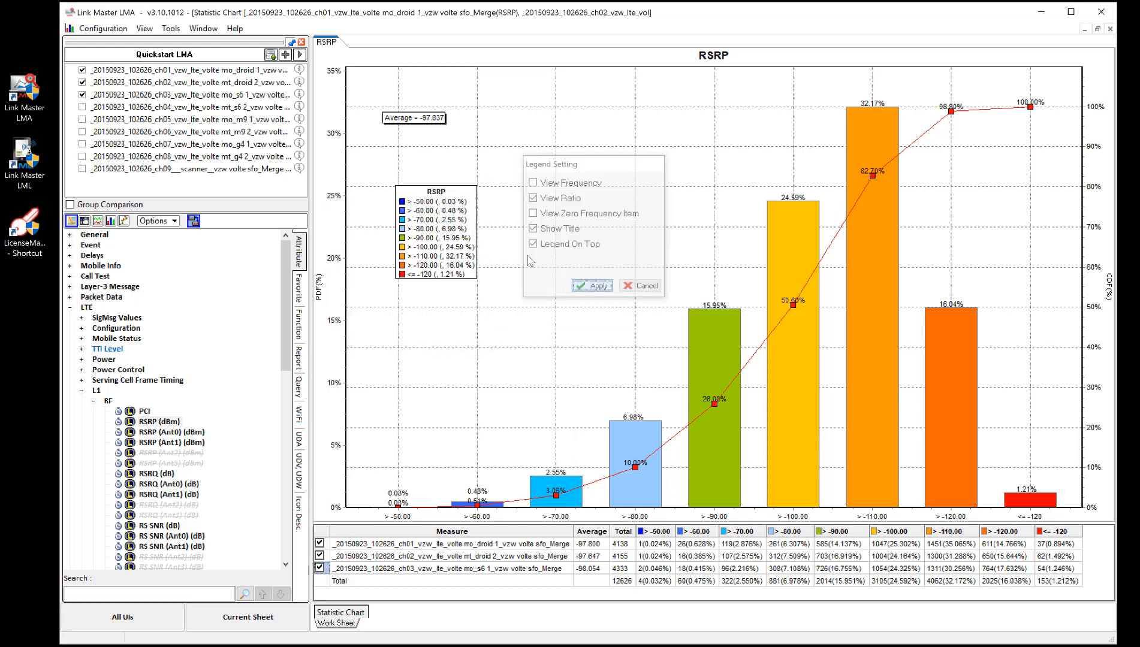
# Set the legend to show frequency counts instead of ratios by enabling View Frequency and disabling View Ratio.
pyautogui.rightClick(439, 216)
pyautogui.click(468, 273)
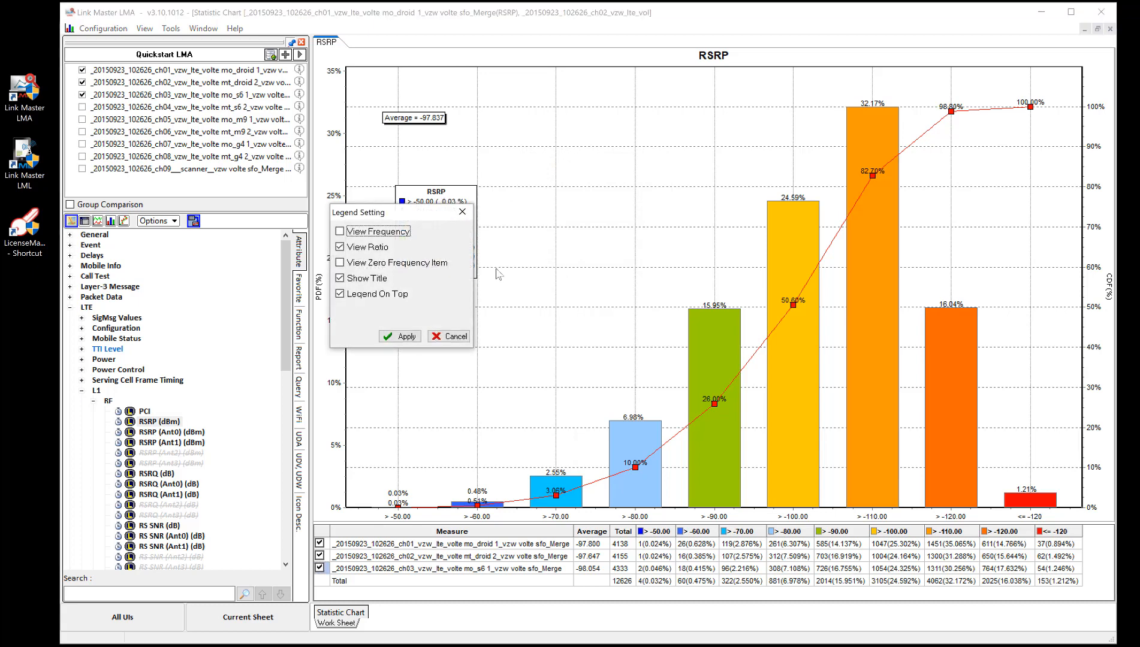
pyautogui.click(340, 231)
pyautogui.click(340, 247)
pyautogui.click(400, 336)
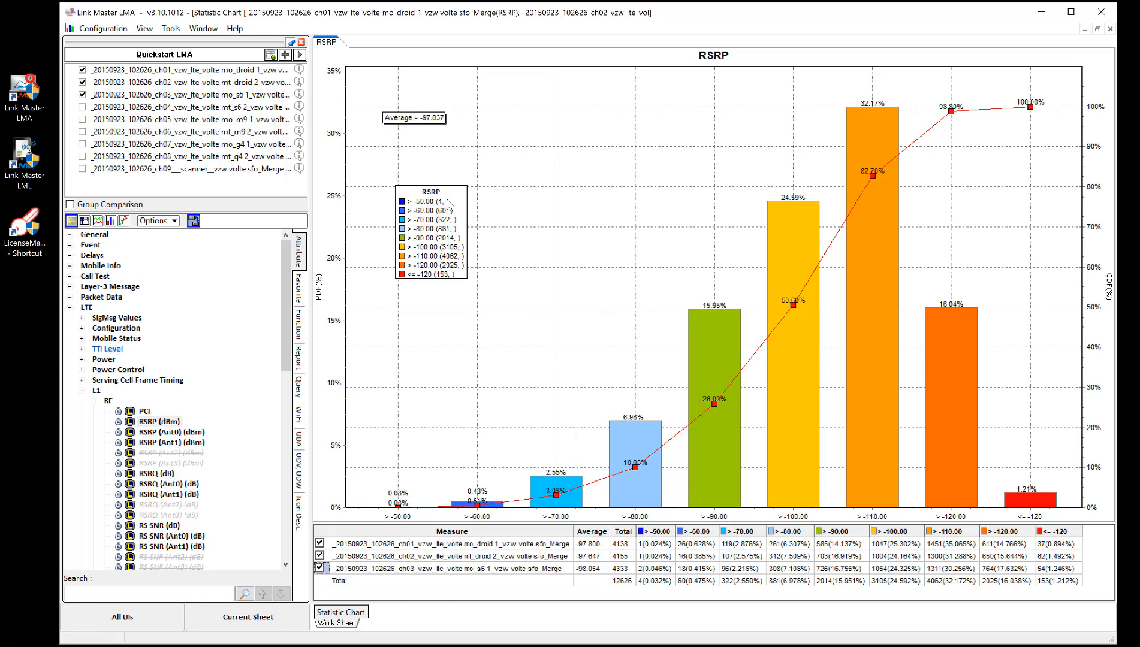
# Disable View Frequency as well so the legend lists only the RSRP ranges.
pyautogui.rightClick(430, 226)
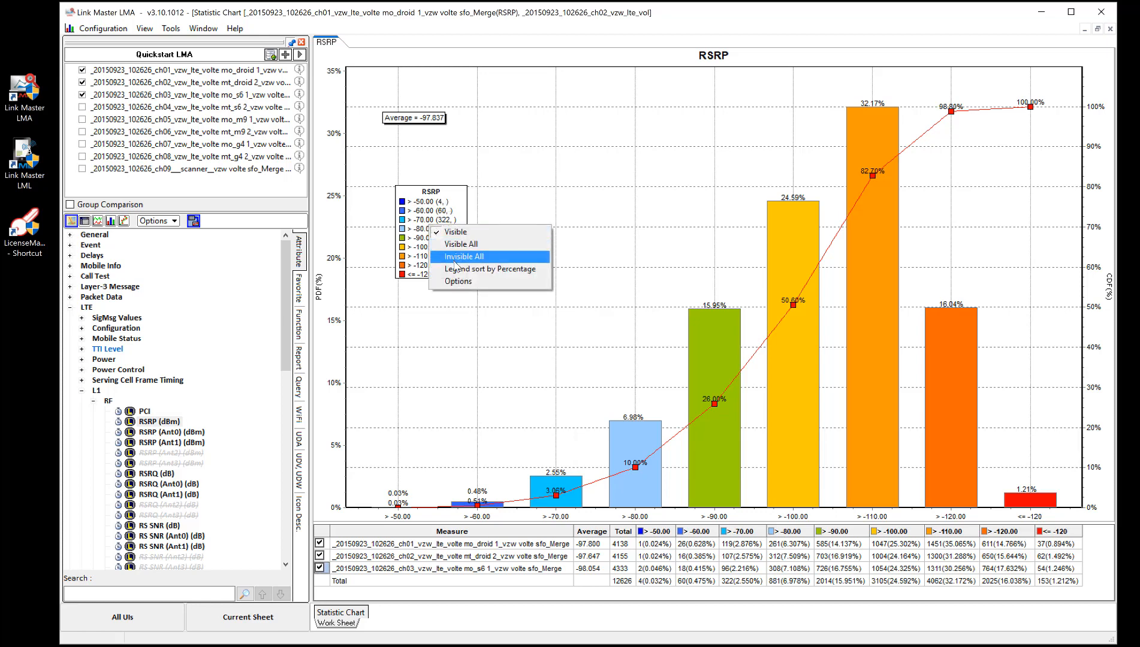
pyautogui.click(458, 281)
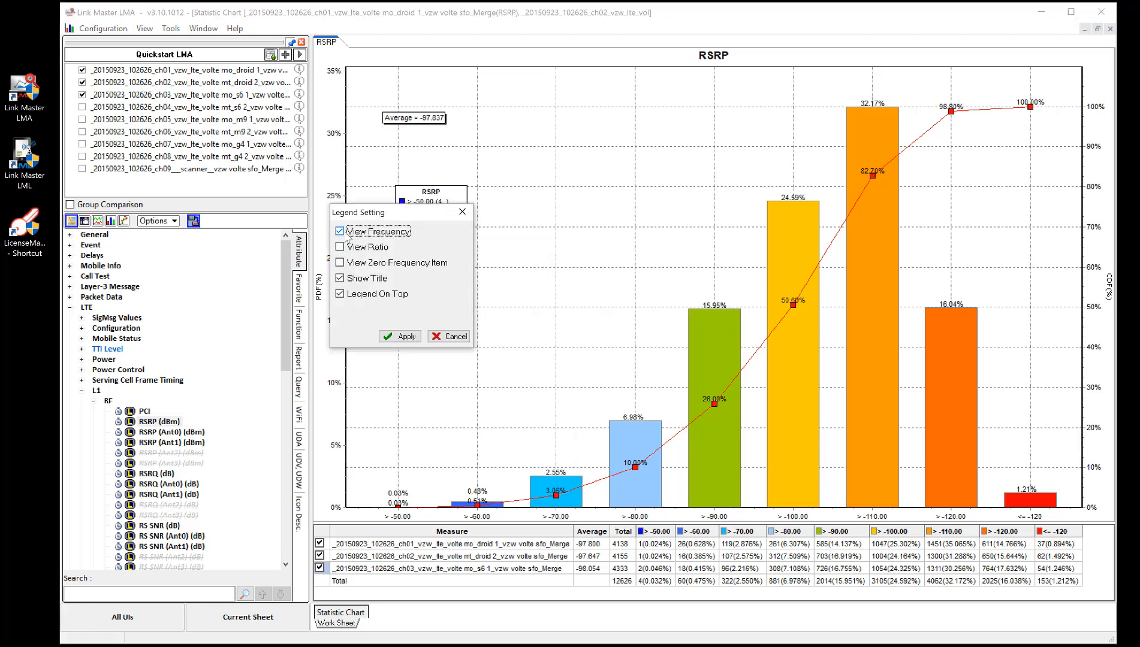
pyautogui.click(340, 232)
pyautogui.click(401, 336)
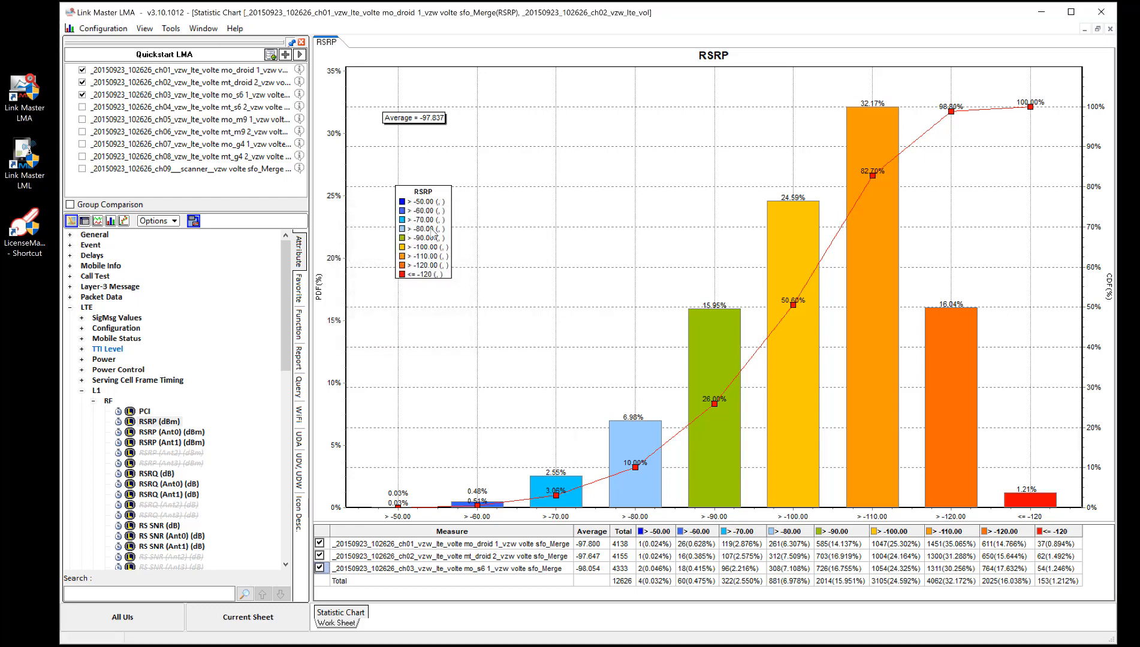
# Enable both View Frequency and View Ratio again for the RSRP legend.
pyautogui.rightClick(432, 233)
pyautogui.click(460, 283)
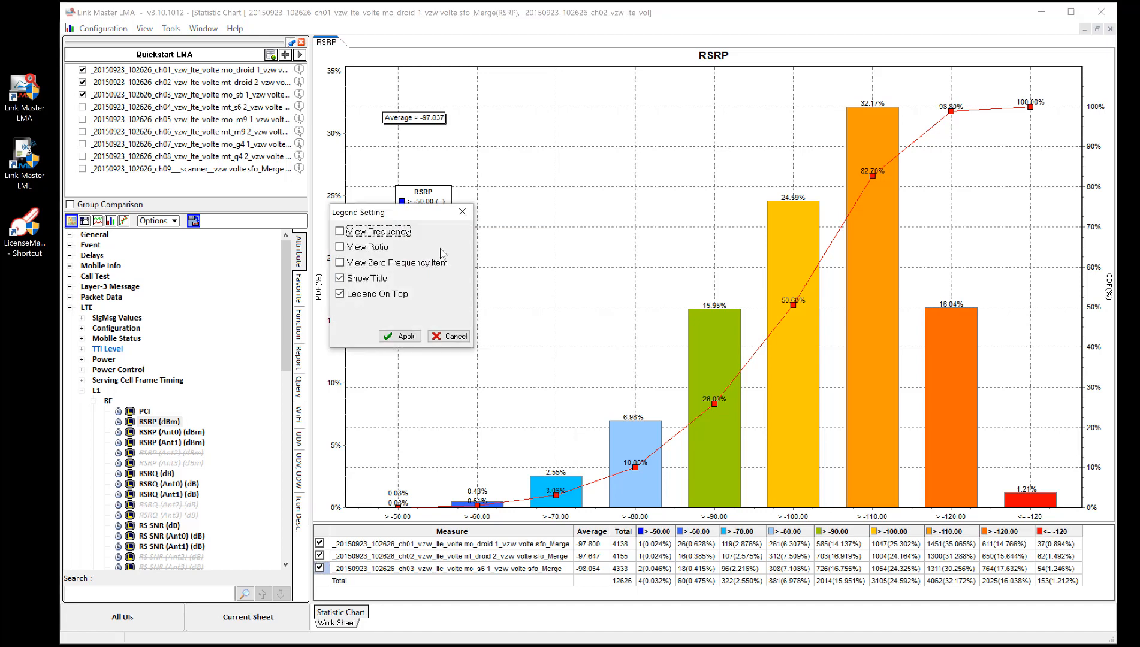
pyautogui.click(340, 231)
pyautogui.click(340, 247)
pyautogui.click(406, 337)
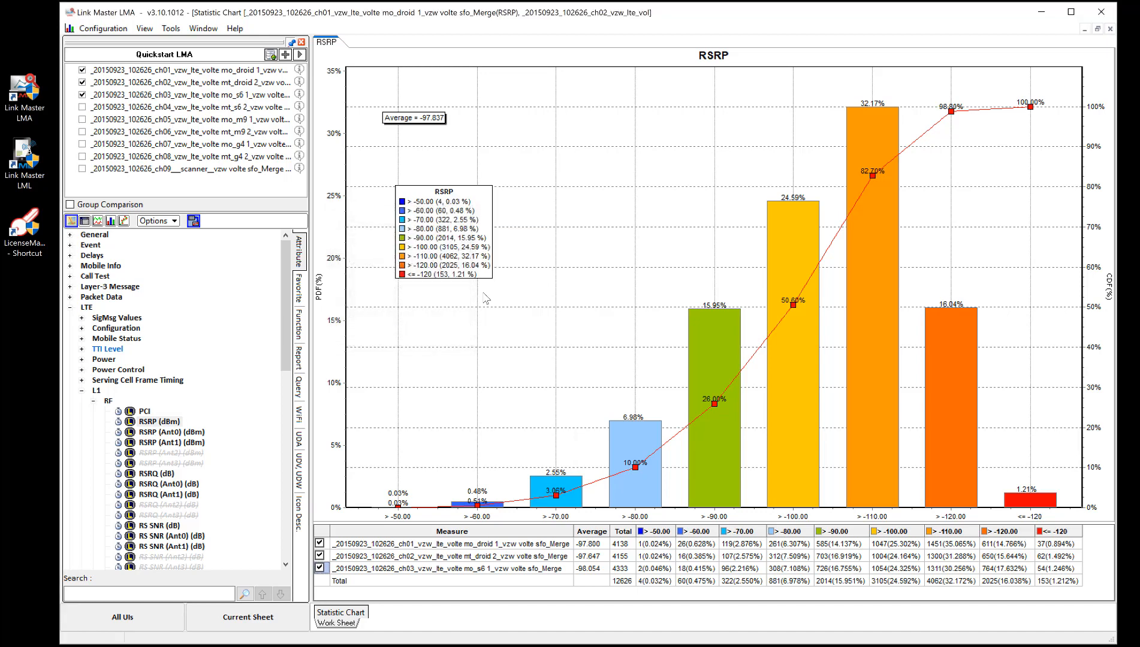
# Export the RSRP statistics chart to the clipboard as graph only.
pyautogui.rightClick(527, 141)
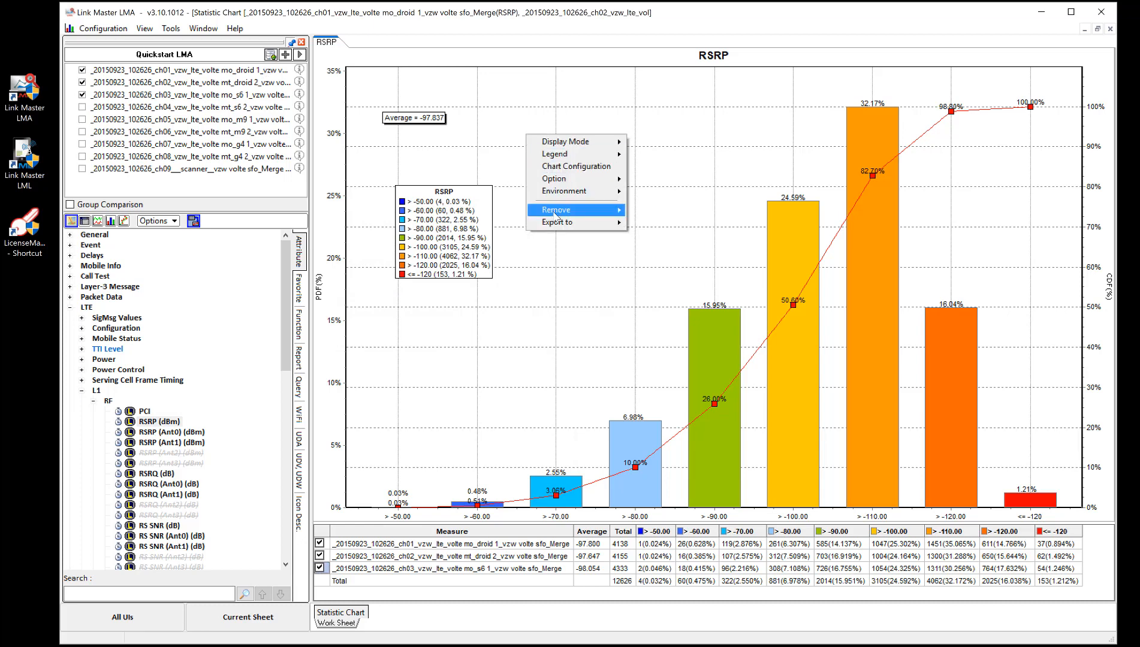
pyautogui.moveTo(558, 222)
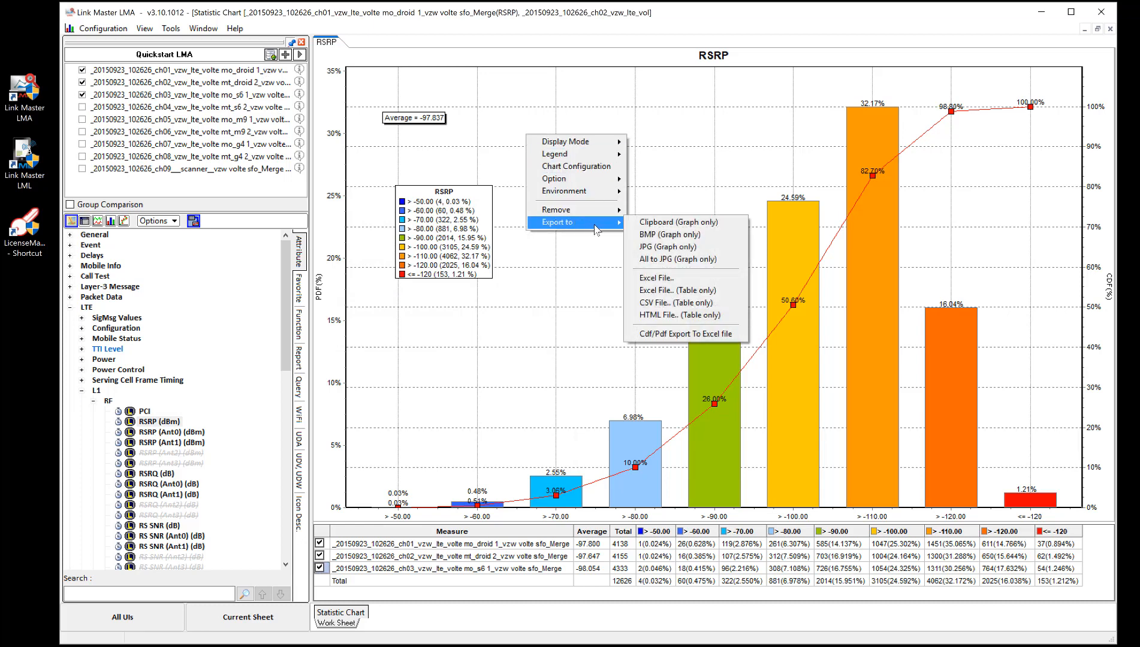
pyautogui.click(681, 223)
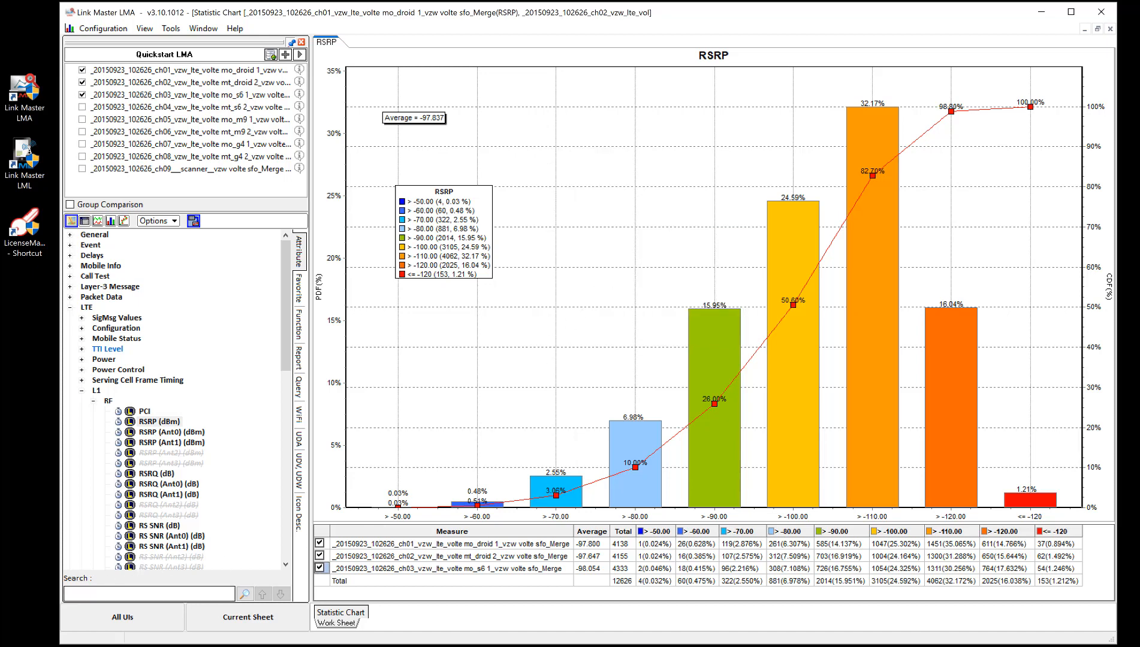
# Switch to PowerPoint, create a blank presentation, dismiss Document Recovery and give the slide the Blank layout.
pyautogui.press('super')
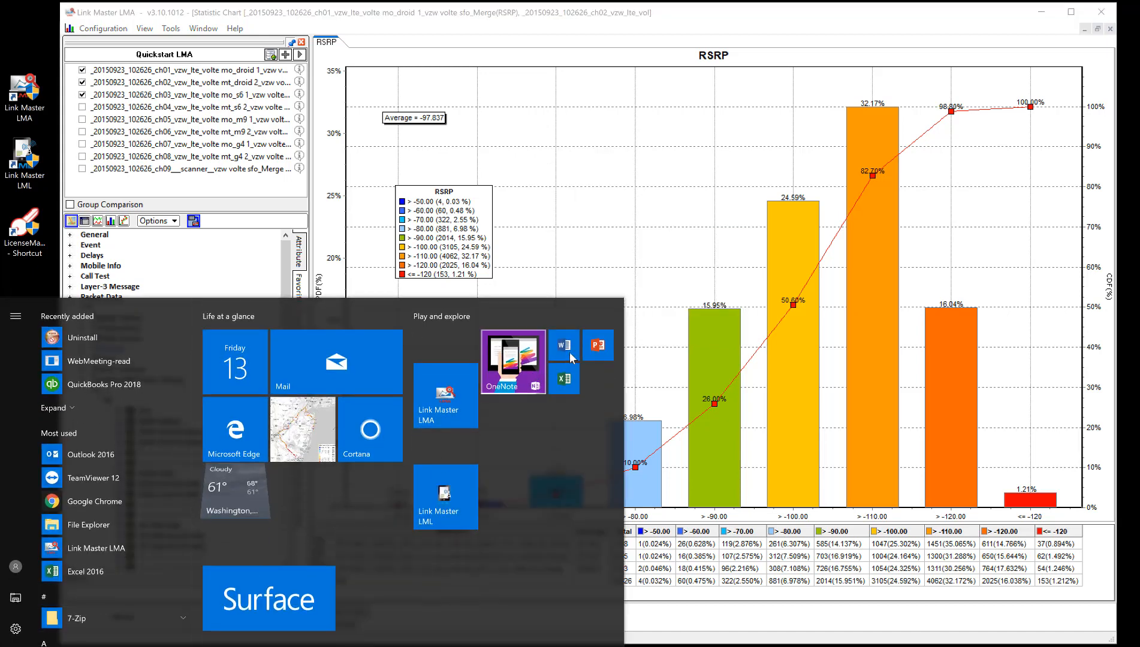
pyautogui.click(598, 345)
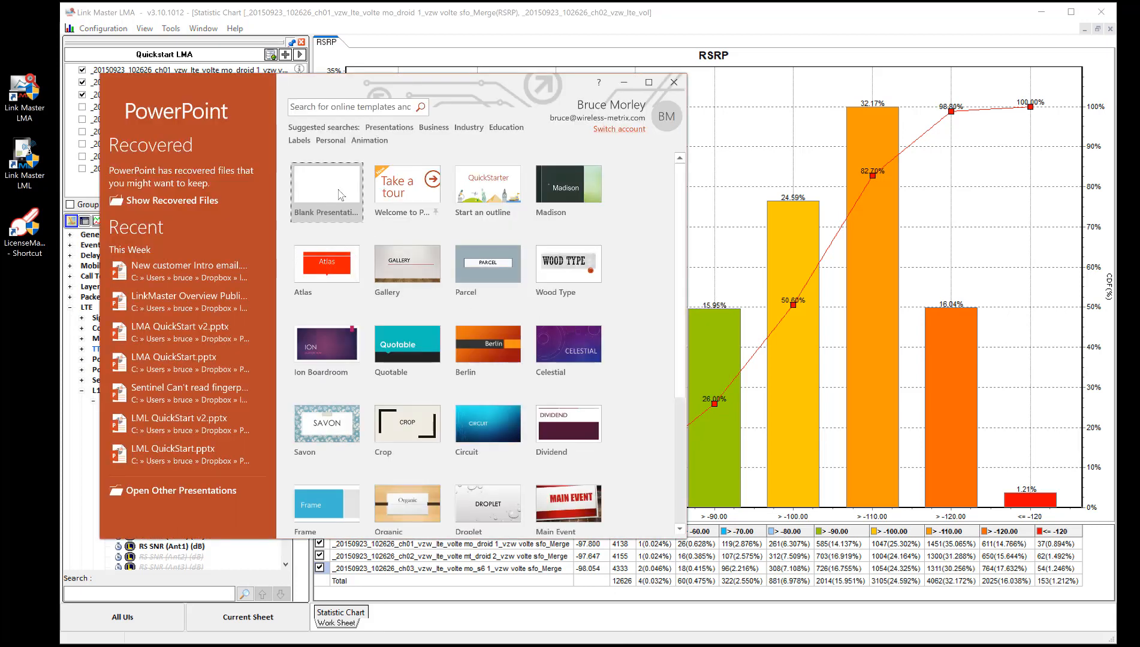
pyautogui.click(340, 194)
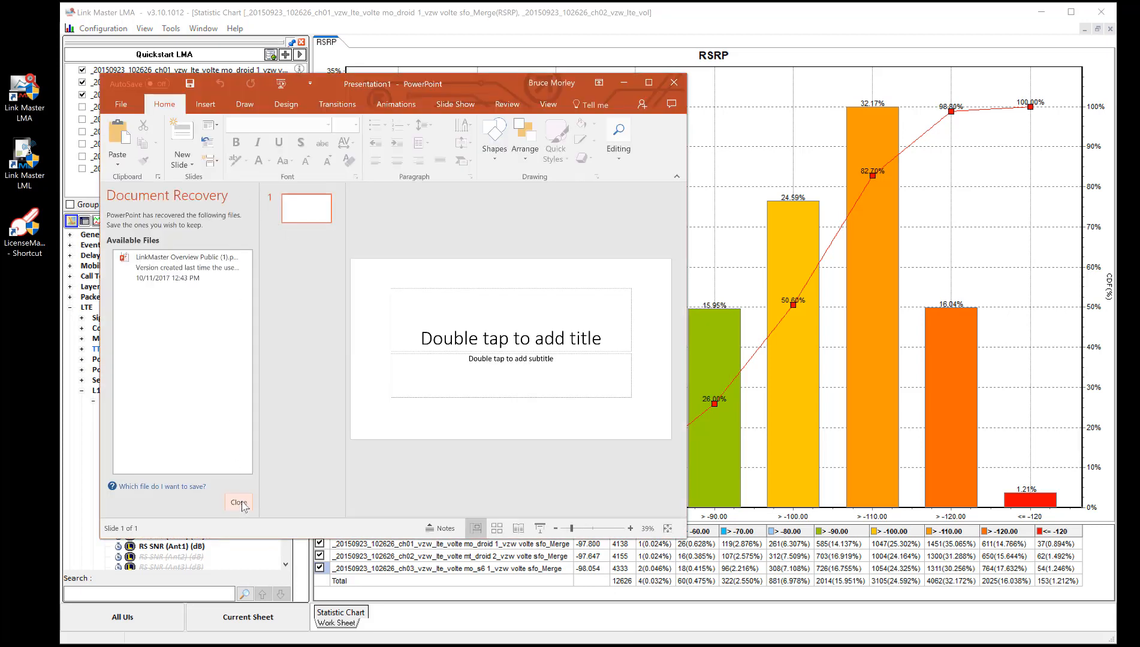
pyautogui.click(243, 503)
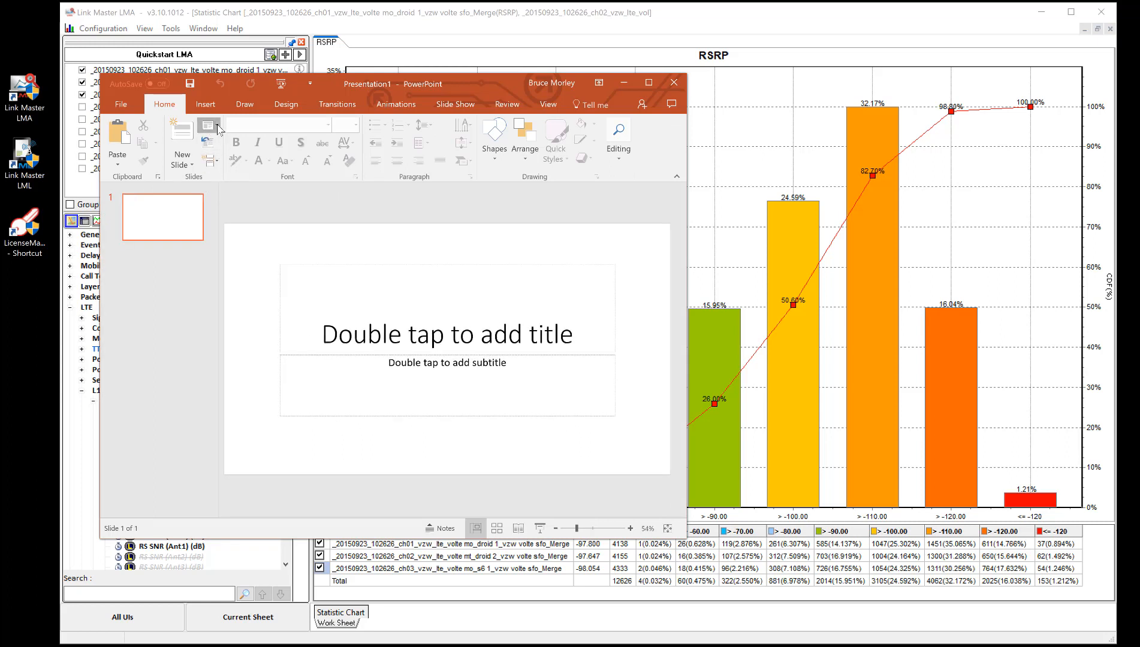
pyautogui.click(212, 126)
pyautogui.click(236, 297)
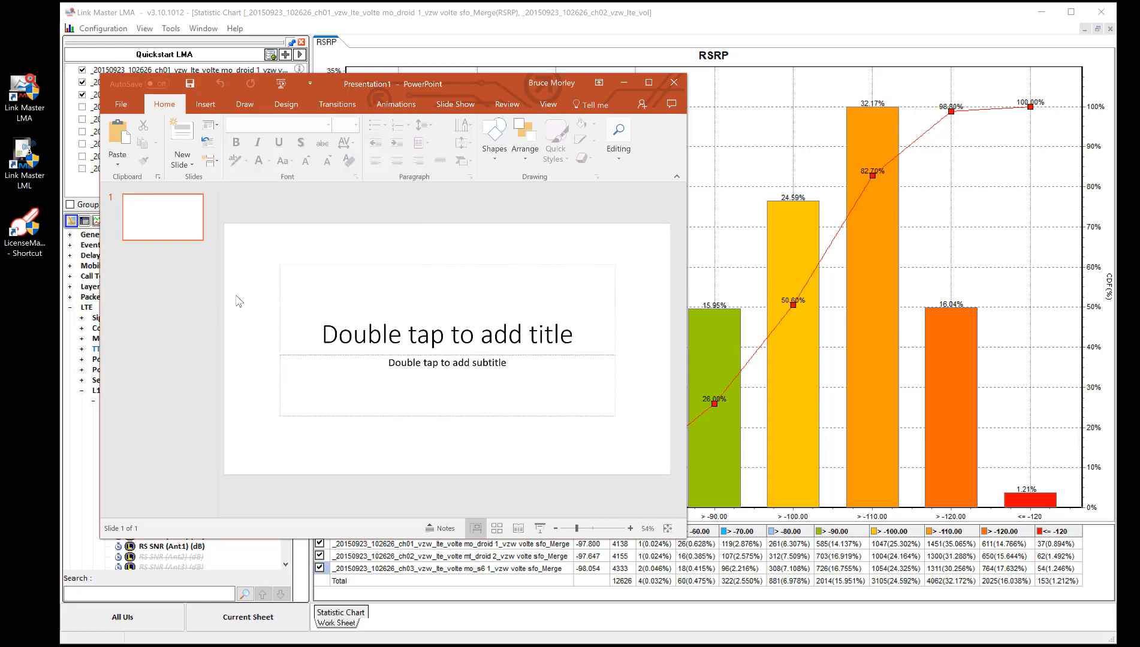
# Paste the copied RSRP chart onto the blank slide, then shrink and reposition it within the slide.
pyautogui.rightClick(371, 277)
pyautogui.click(394, 297)
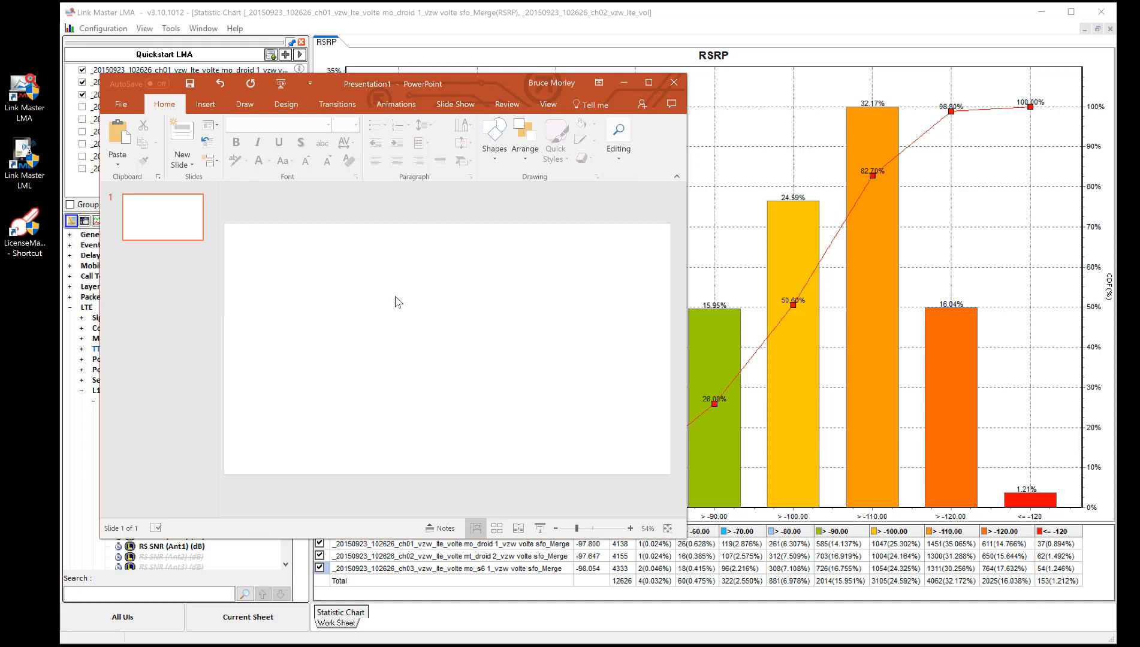
pyautogui.moveTo(660, 224); pyautogui.dragTo(580, 270)
pyautogui.moveTo(528, 322); pyautogui.dragTo(547, 300)
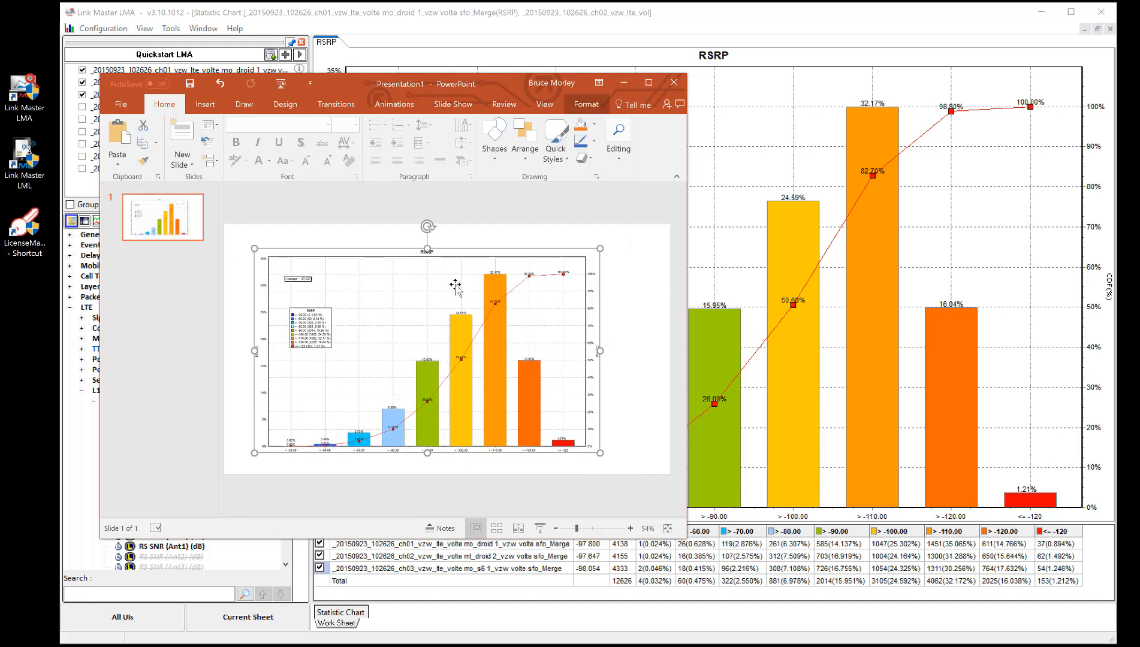
# Apply the Two Content layout to the slide and add a second slide with the same layout.
pyautogui.click(218, 127)
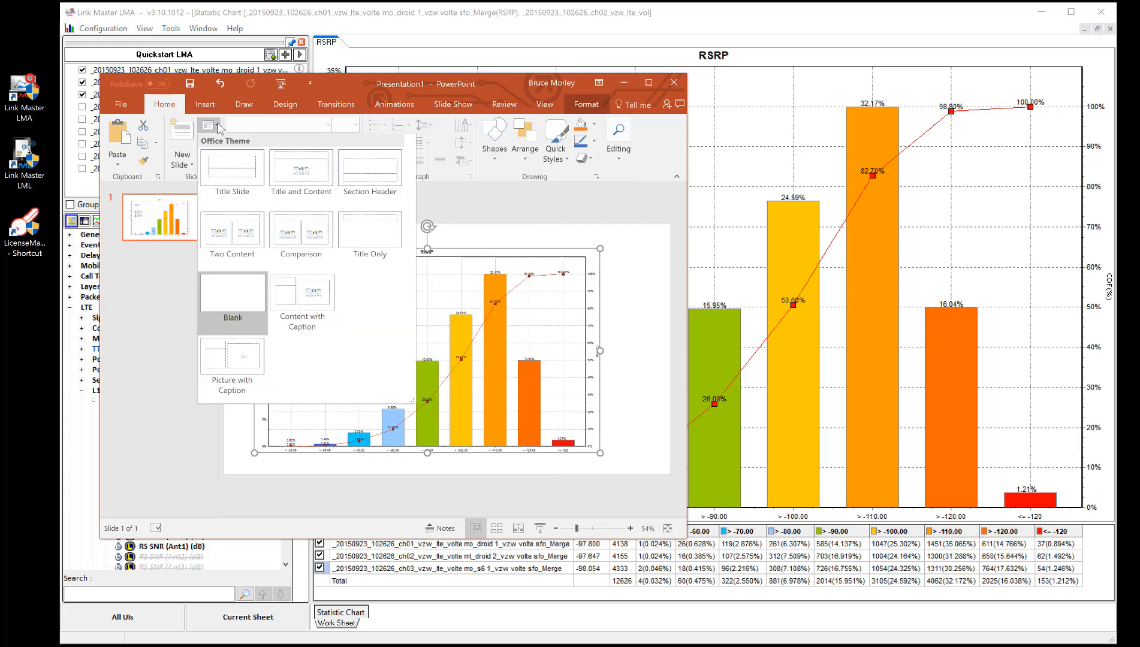
pyautogui.click(233, 236)
pyautogui.click(192, 278)
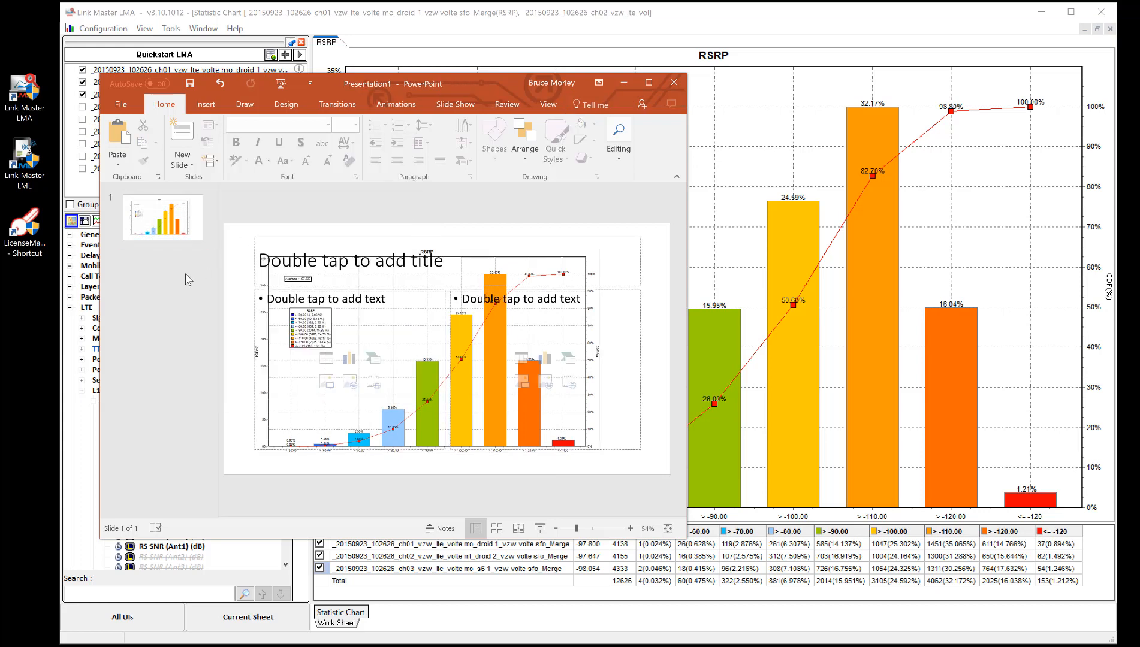
pyautogui.rightClick(192, 278)
pyautogui.click(215, 317)
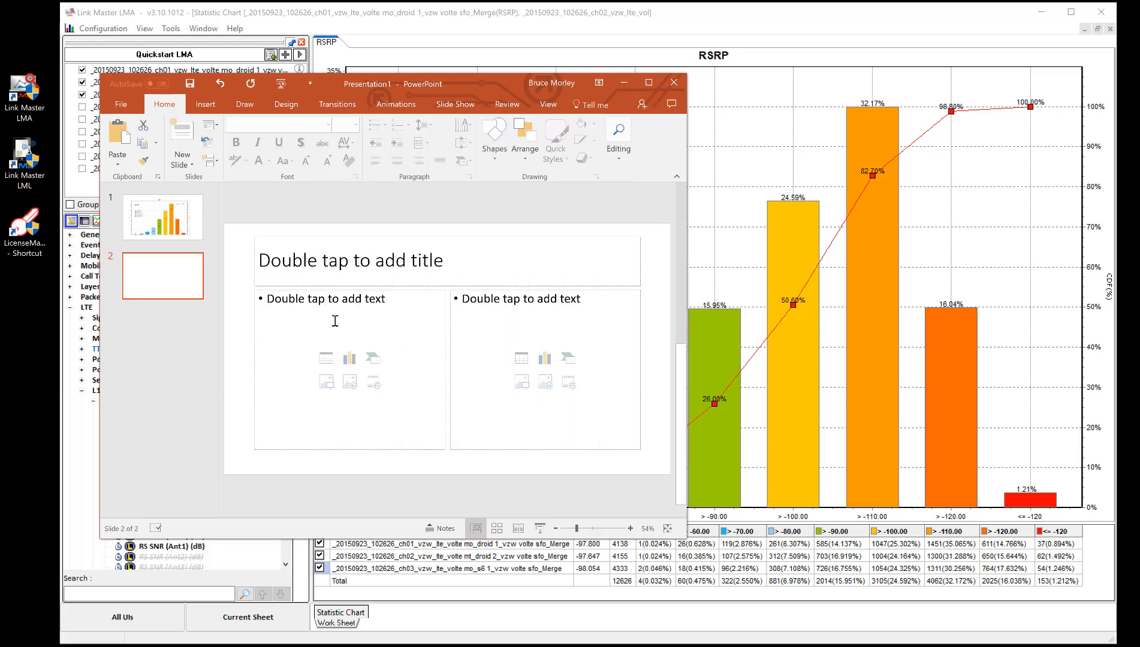
# Paste the RSRP chart into both content placeholders of slide 2 and minimise PowerPoint to return to Link Master LMA.
pyautogui.click(311, 322)
pyautogui.rightClick(306, 321)
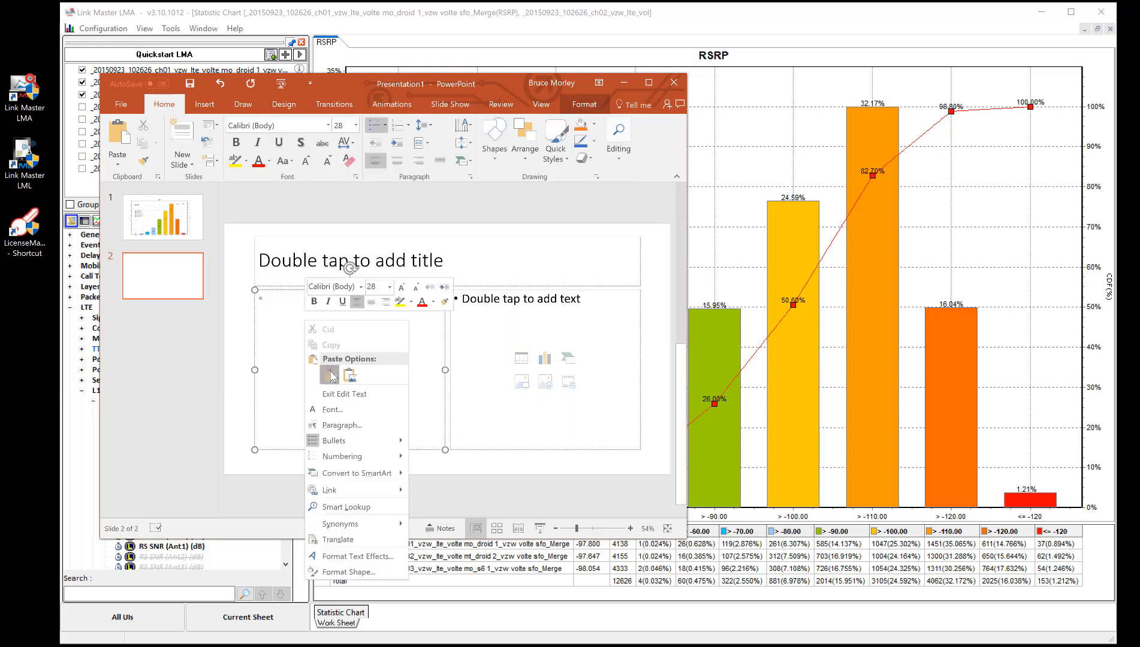
pyautogui.click(330, 375)
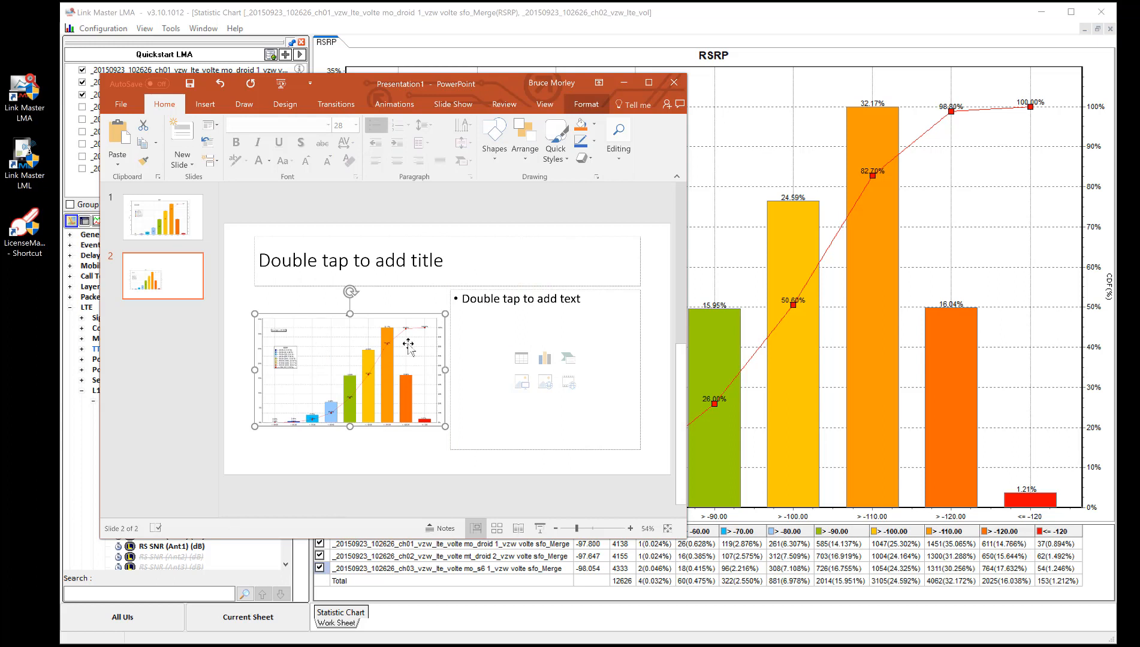
pyautogui.click(489, 327)
pyautogui.rightClick(488, 326)
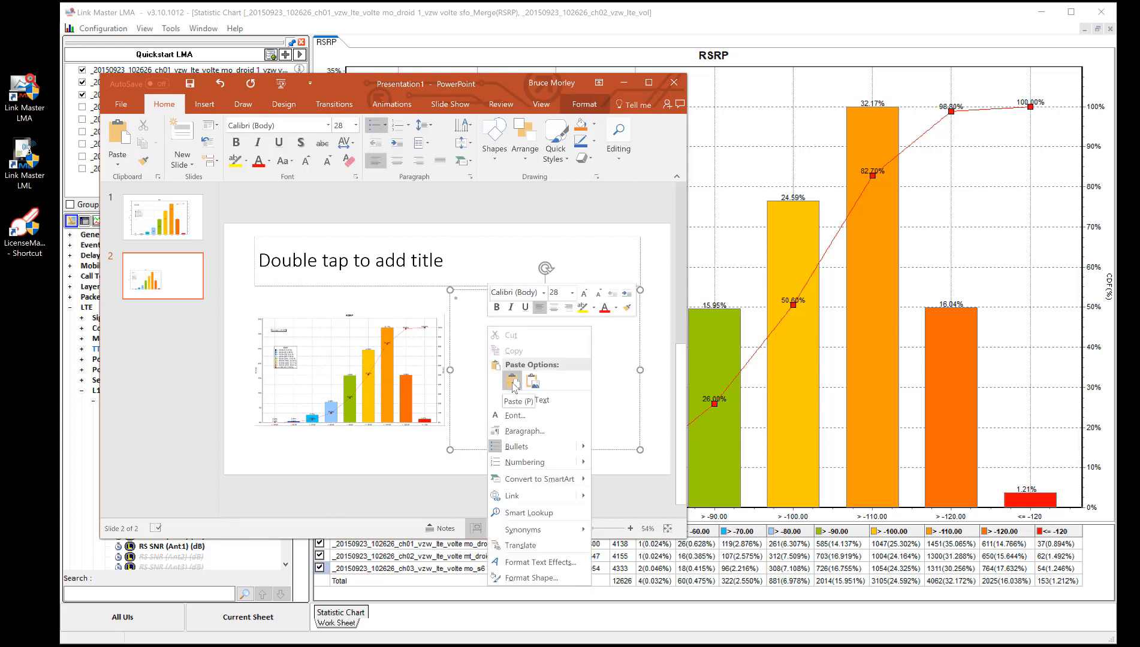
pyautogui.click(511, 382)
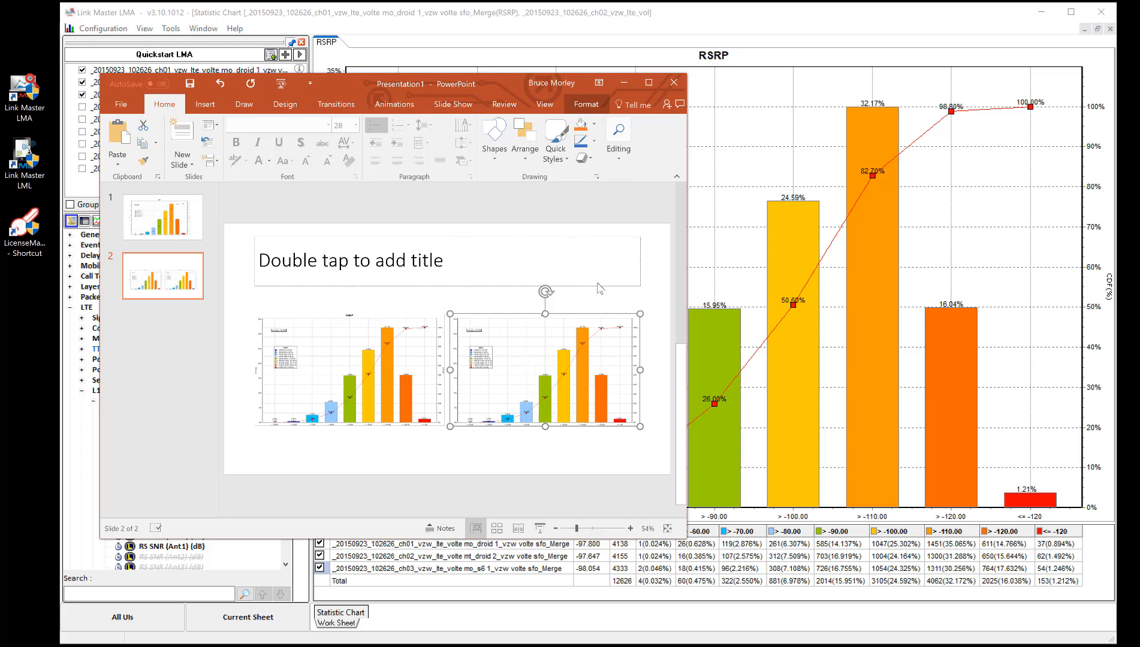
pyautogui.click(624, 82)
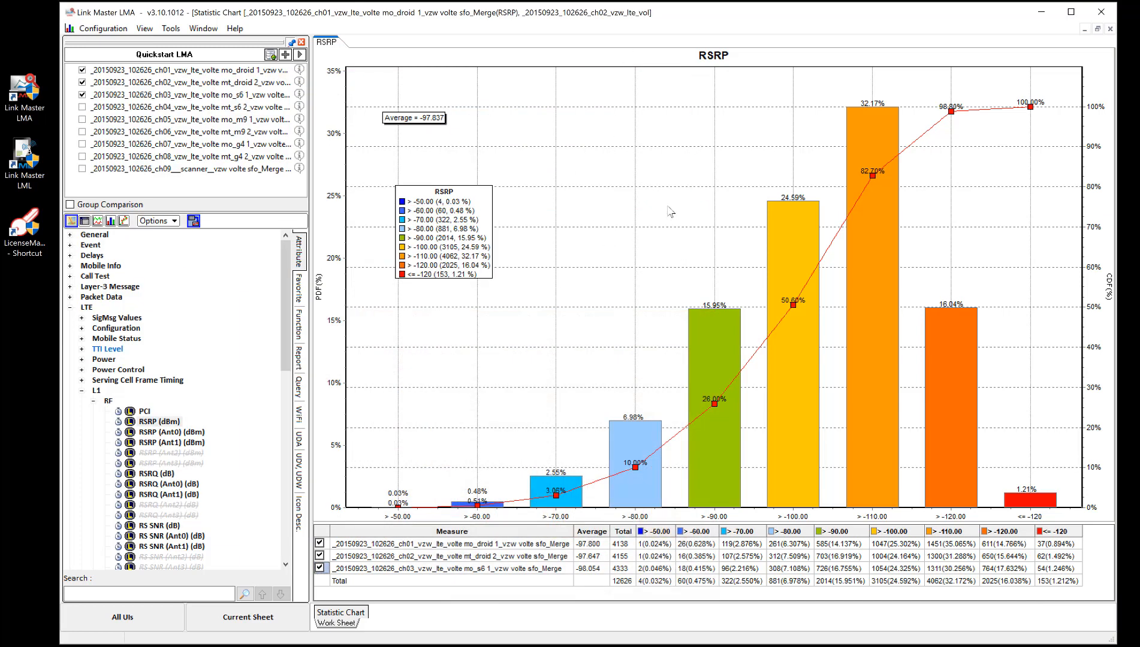